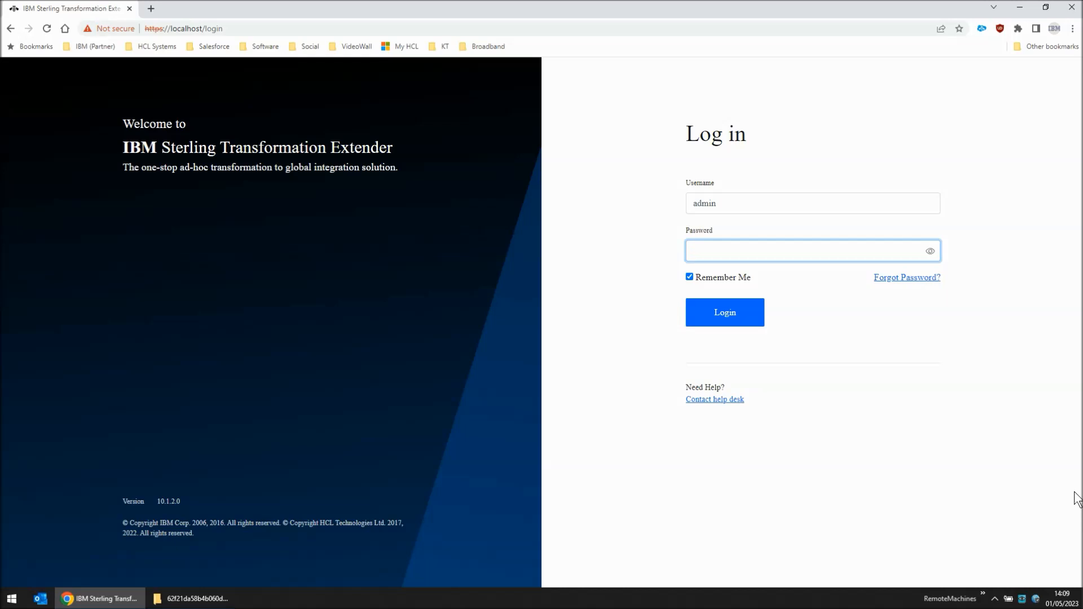
# Enter the account password and log in
pyautogui.write('•••••')
pyautogui.press('Return')
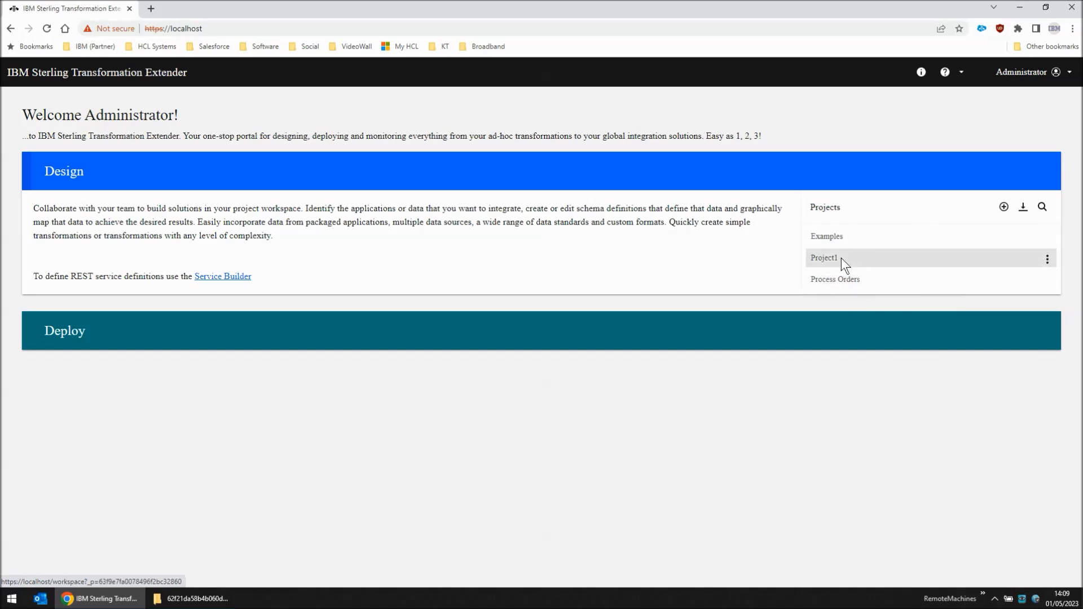
# Switch to File Explorer and examine the project folders inside the user folder under C:\ibm\txfiles
pyautogui.click(194, 598)
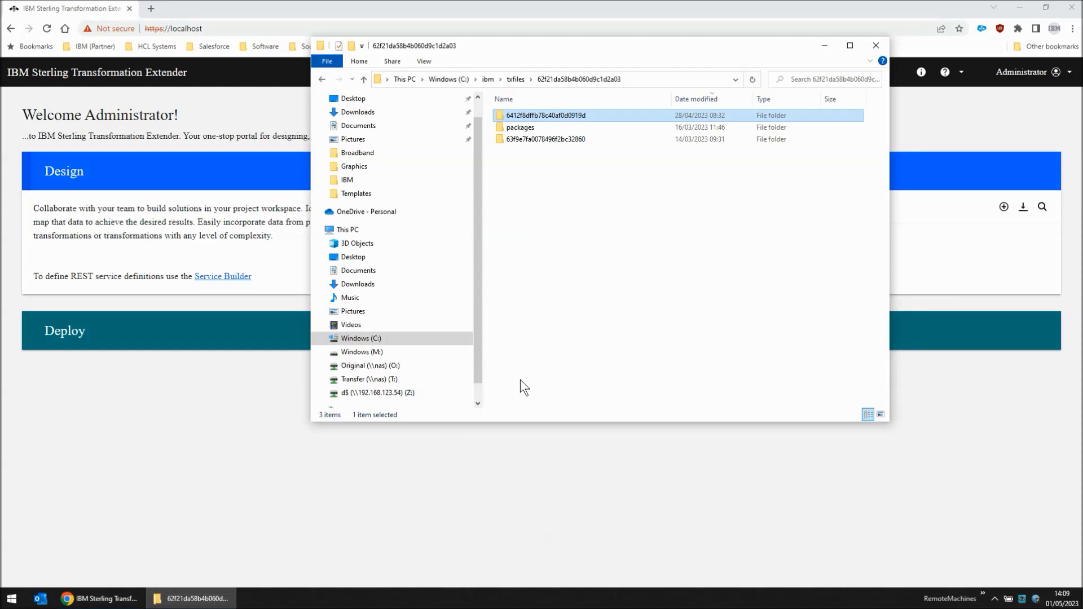
pyautogui.click(516, 80)
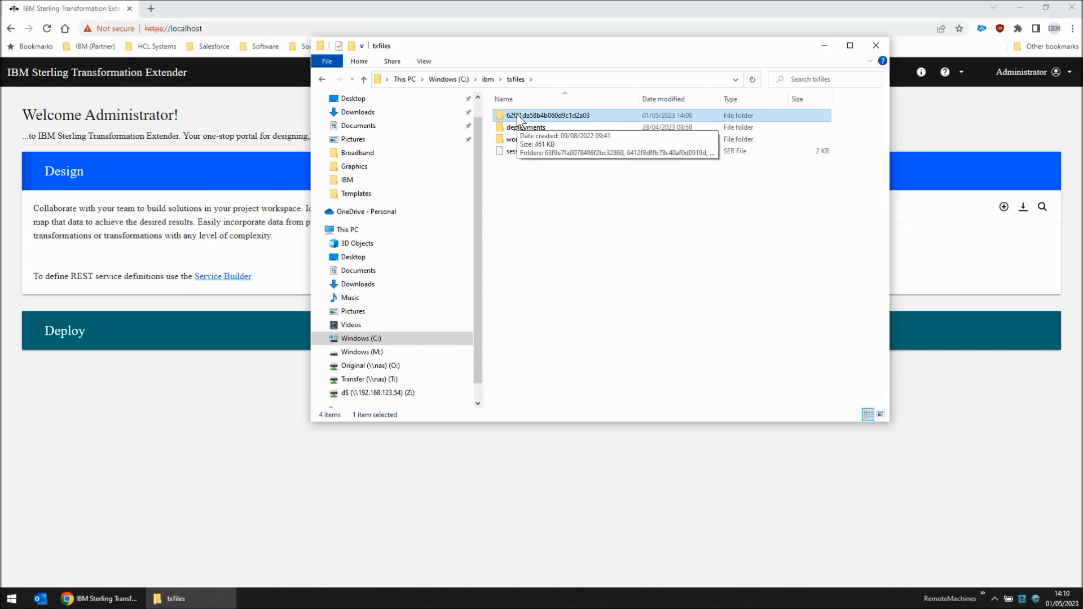
pyautogui.doubleClick(571, 116)
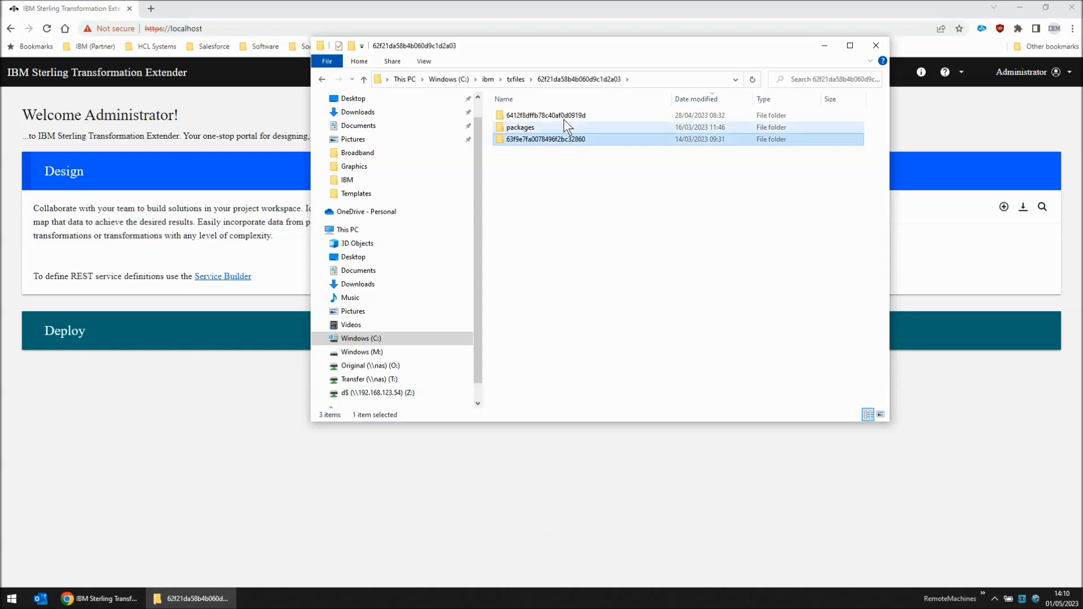
pyautogui.click(565, 115)
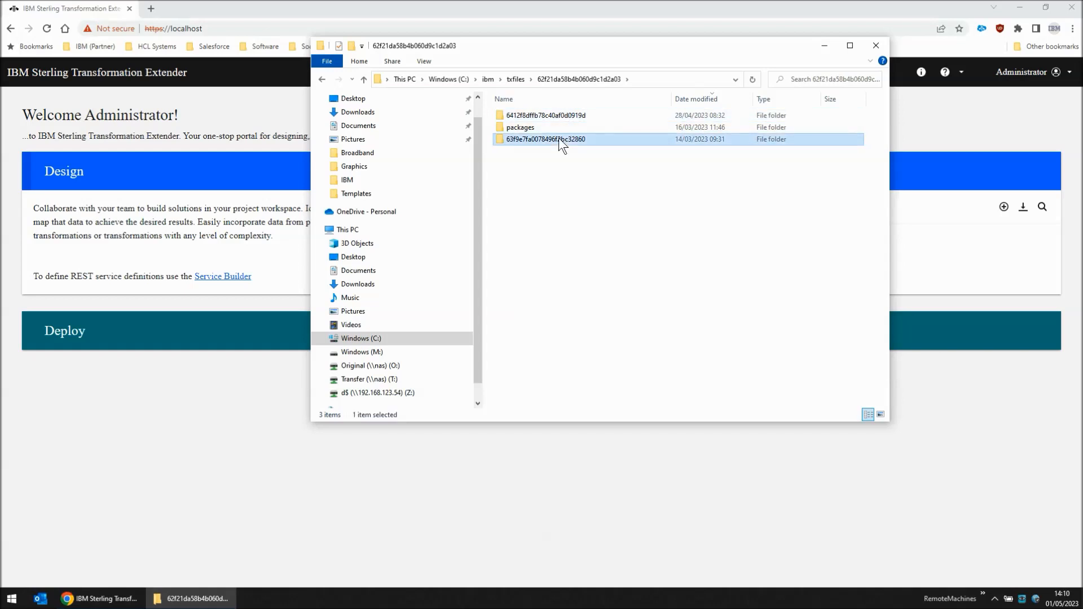
pyautogui.click(550, 141)
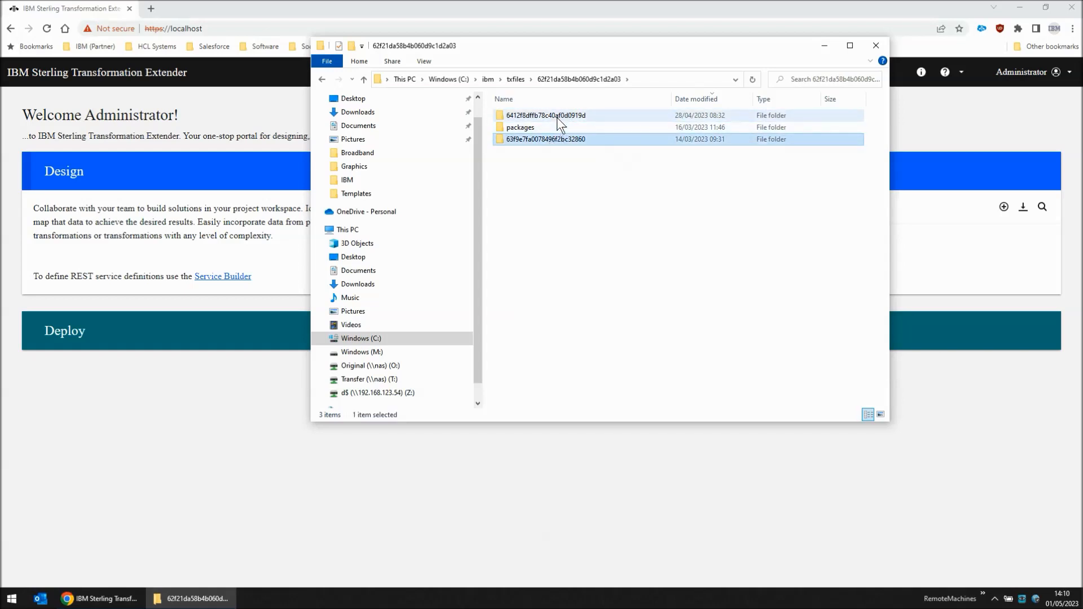
pyautogui.moveTo(617, 52); pyautogui.dragTo(578, 111)
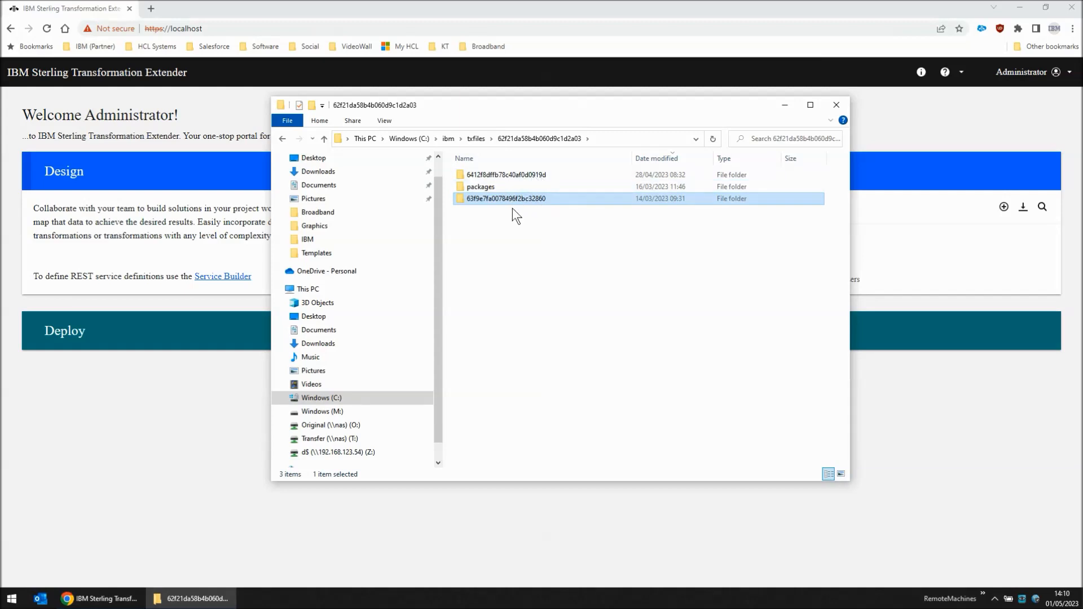
pyautogui.click(785, 105)
# Create a new project named Project2 and open its workspace
pyautogui.click(1003, 207)
pyautogui.click(609, 256)
pyautogui.write('Project2')
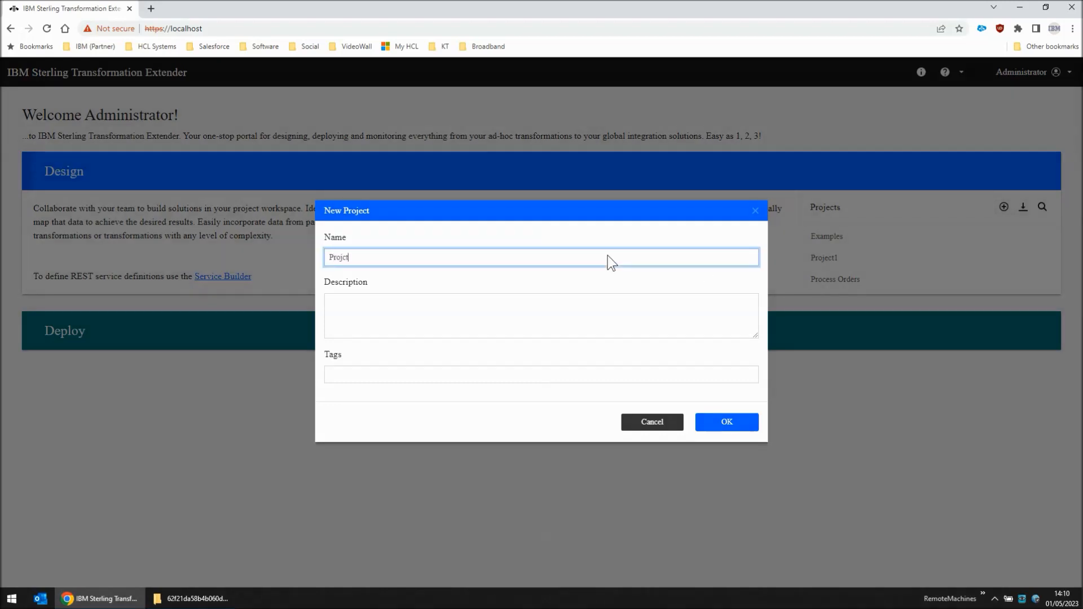
pyautogui.press('Return')
pyautogui.click(838, 239)
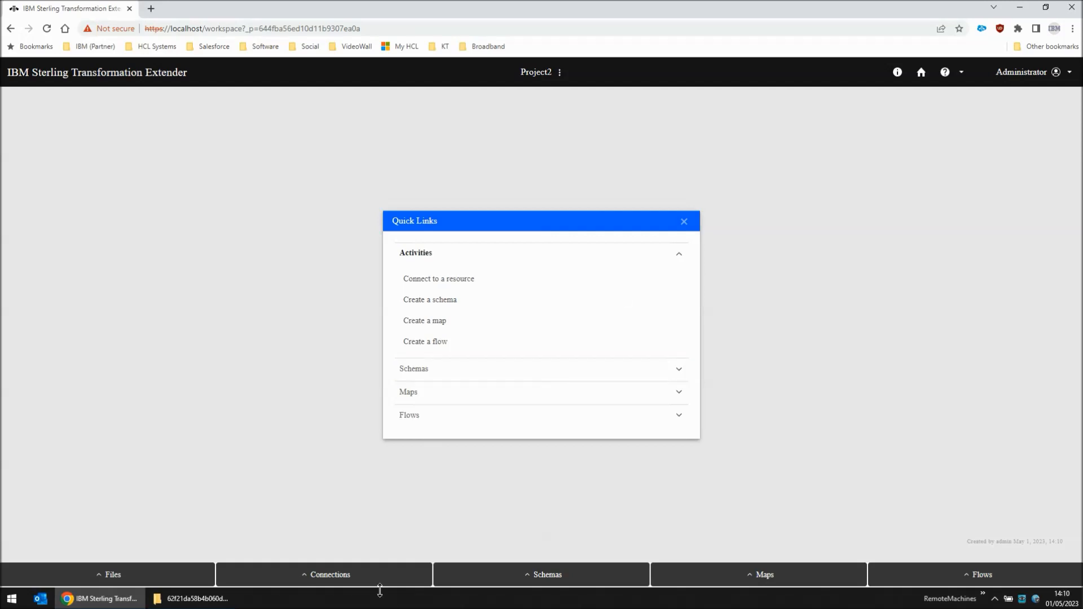
# Check in File Explorer whether the new project has a folder under txfiles
pyautogui.click(210, 605)
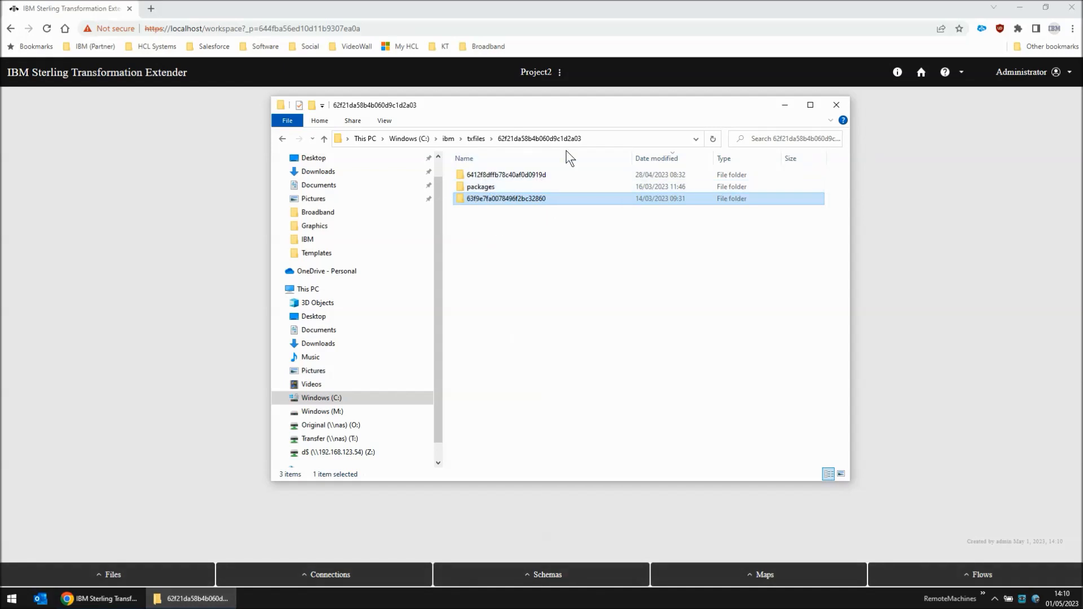
pyautogui.click(785, 105)
# Start a new JDBC connection with the URL jdbc:sqlite:C:\Database\DB1.db
pyautogui.click(324, 576)
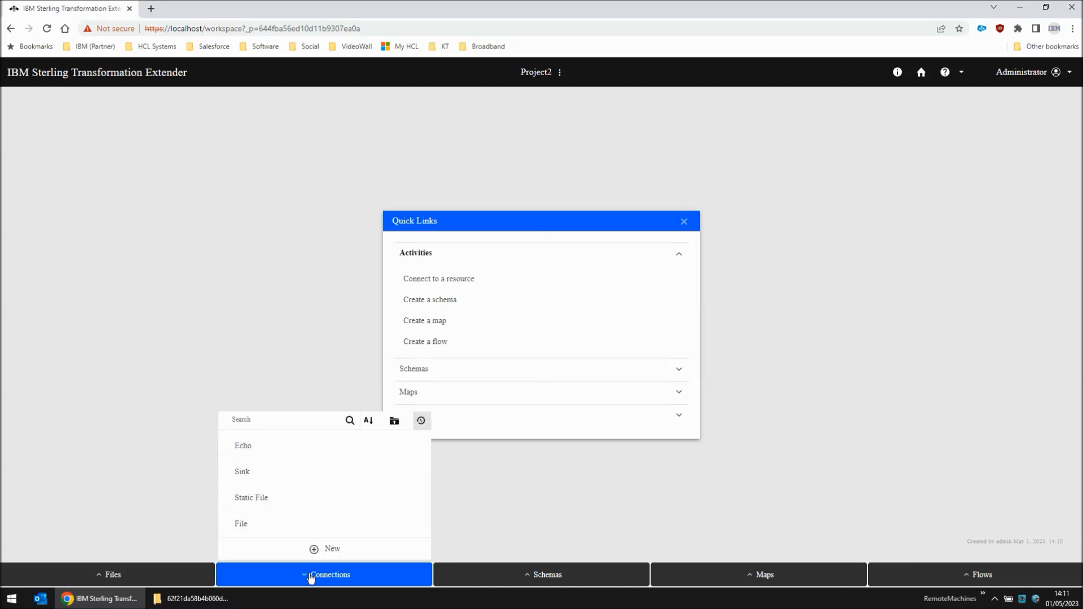
pyautogui.click(330, 551)
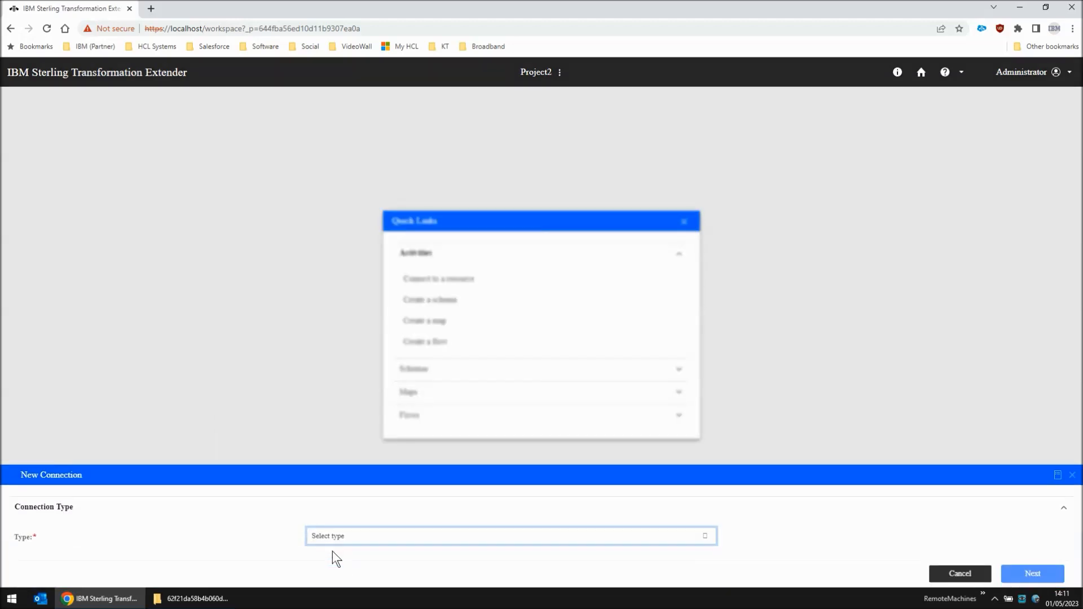
pyautogui.click(345, 540)
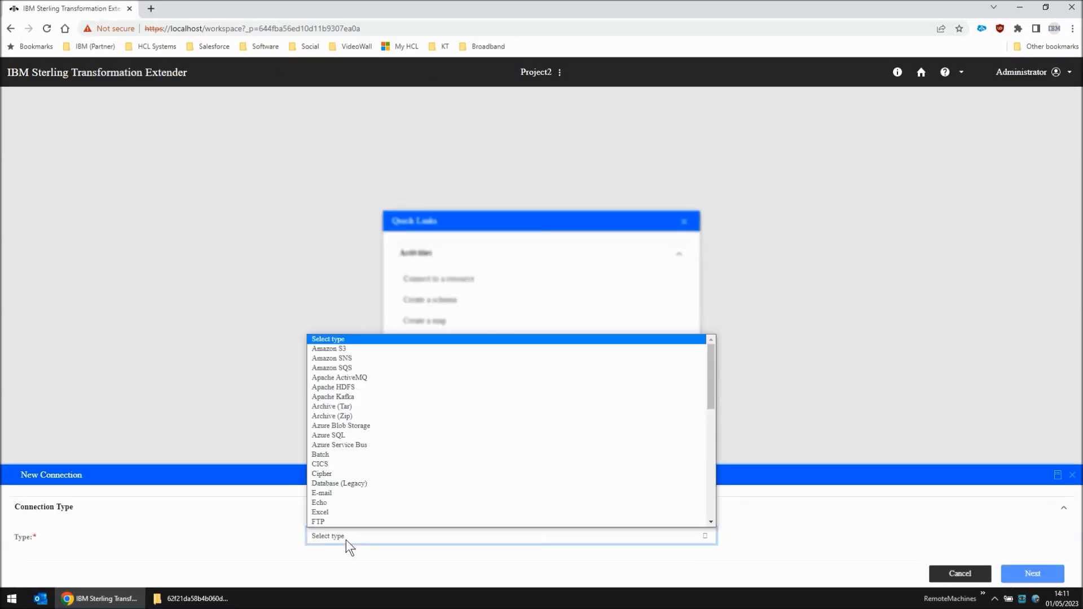
pyautogui.write('jd')
pyautogui.click(334, 521)
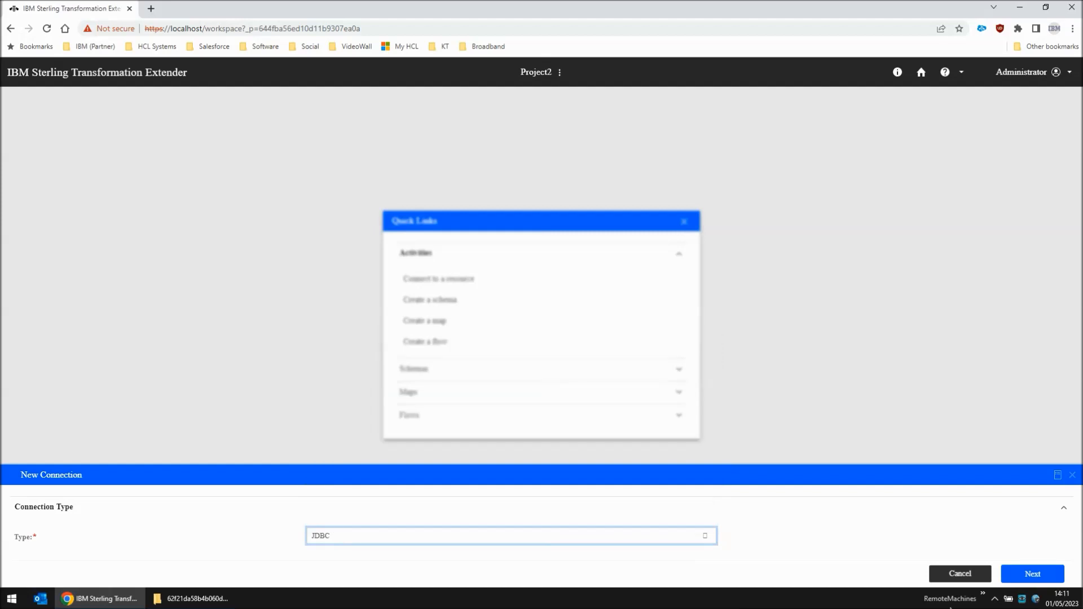
pyautogui.click(1035, 576)
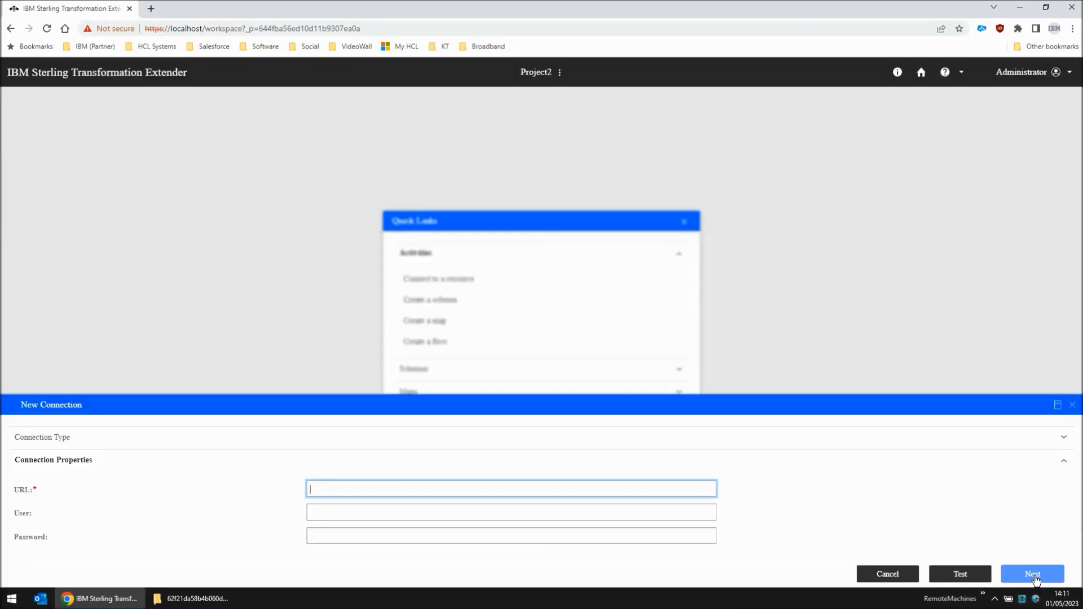
pyautogui.write('jdbc:sqlite:C:\\Database\\DB1.db')
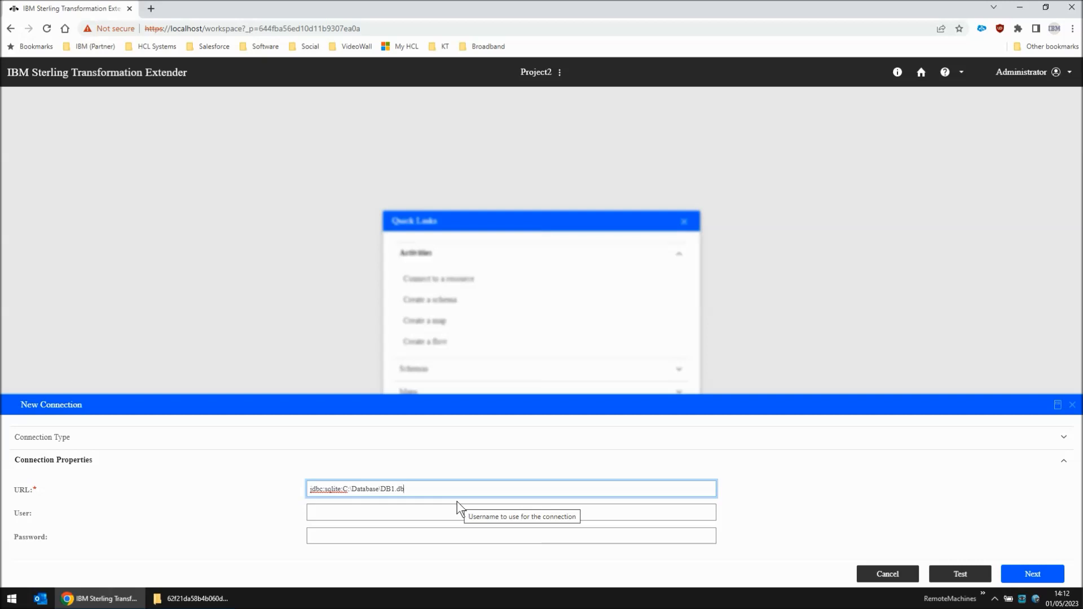
# Look up the sqlite-jdbc-3.40.1.0.jar driver in the c:\ibm\itx1012\extjar folder
pyautogui.press('super+r')
pyautogui.write('c:\\ibm\\itx1012\\extjar')
pyautogui.press('Return')
pyautogui.click(498, 229)
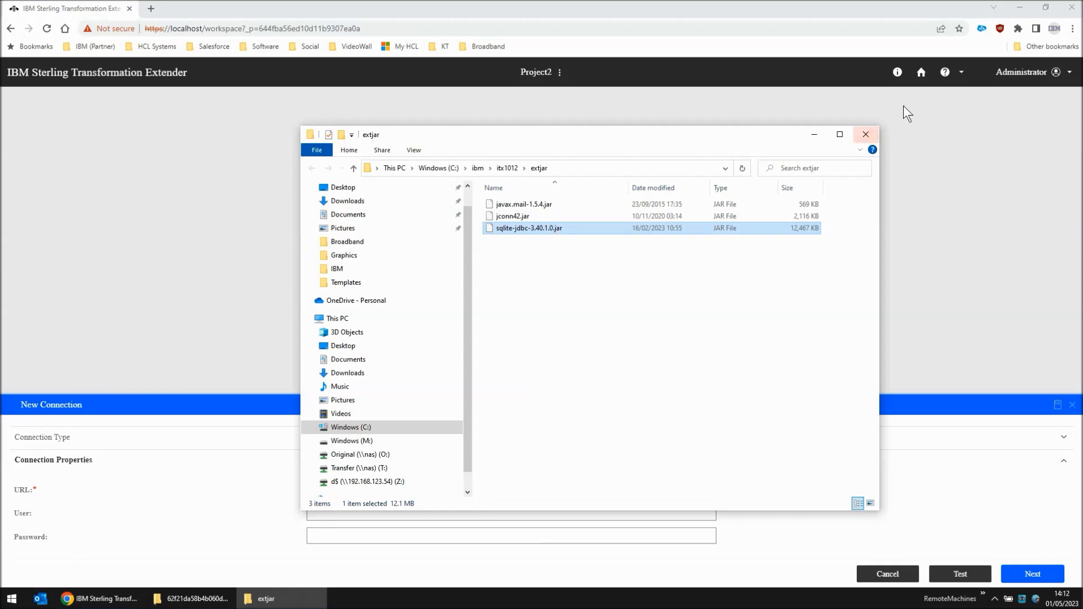
pyautogui.click(865, 134)
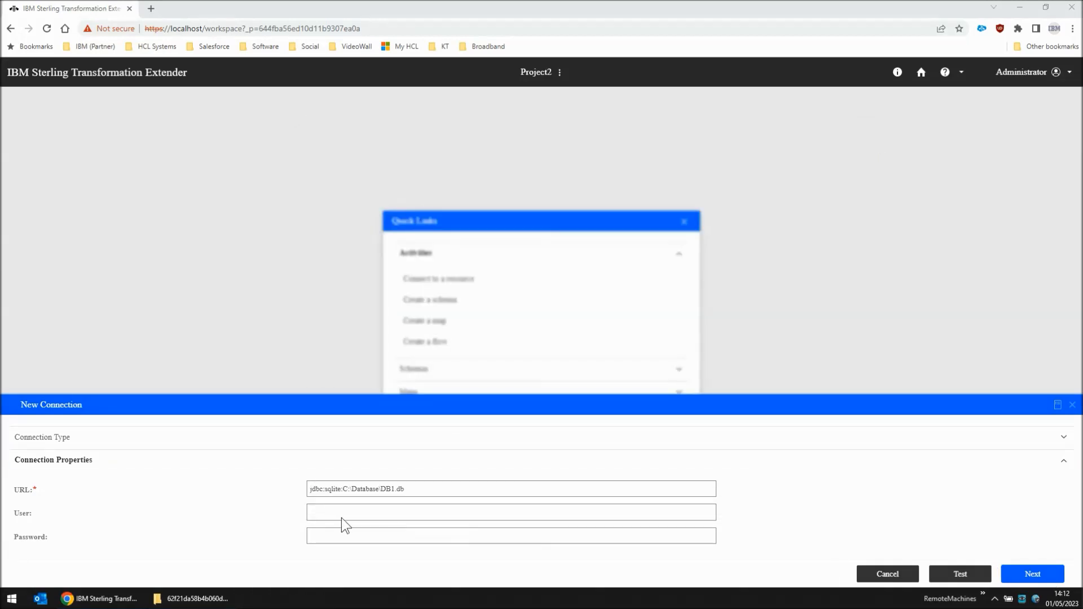
# Leave the connection's user and password empty, name it JDBC and create it
pyautogui.click(1029, 574)
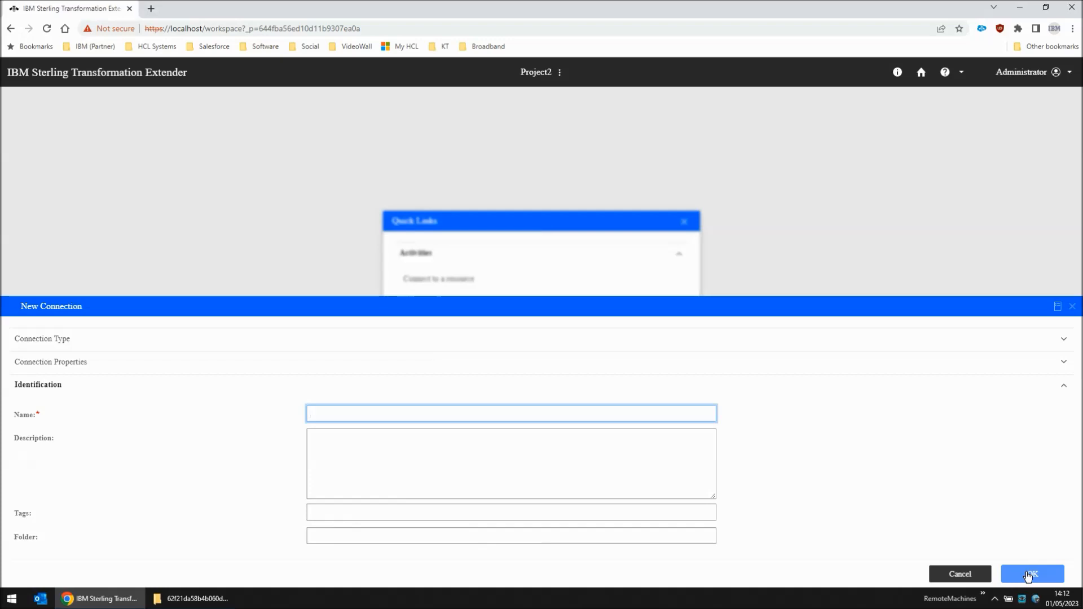
pyautogui.write('JDBC')
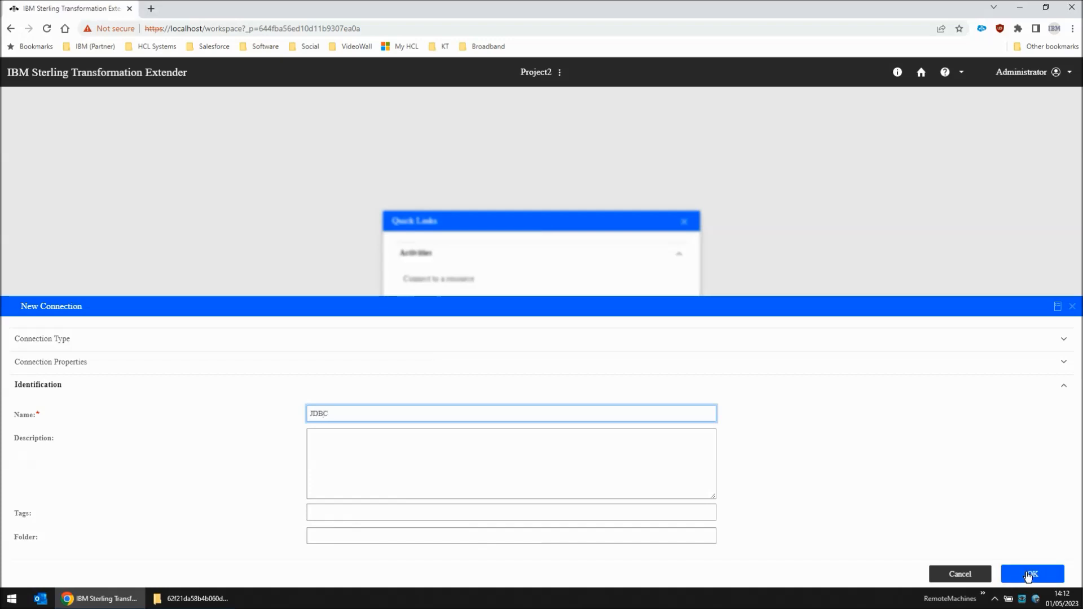
pyautogui.click(1028, 575)
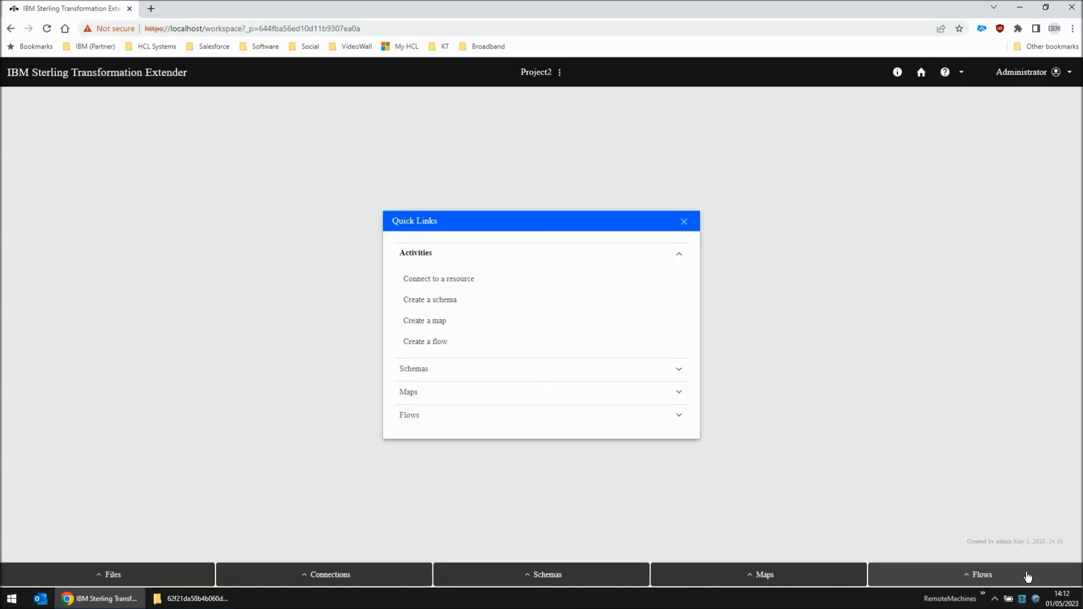
# Check the txfiles user folder in File Explorer for changes after adding the connection
pyautogui.click(191, 598)
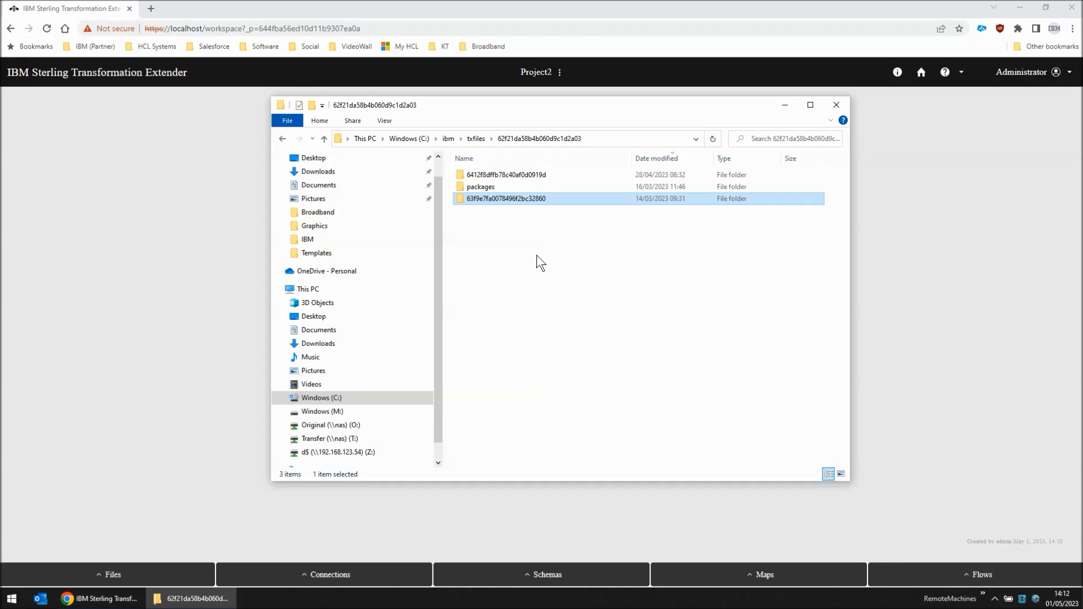
pyautogui.click(176, 600)
# Create a new map named Test1 in Project2
pyautogui.click(761, 575)
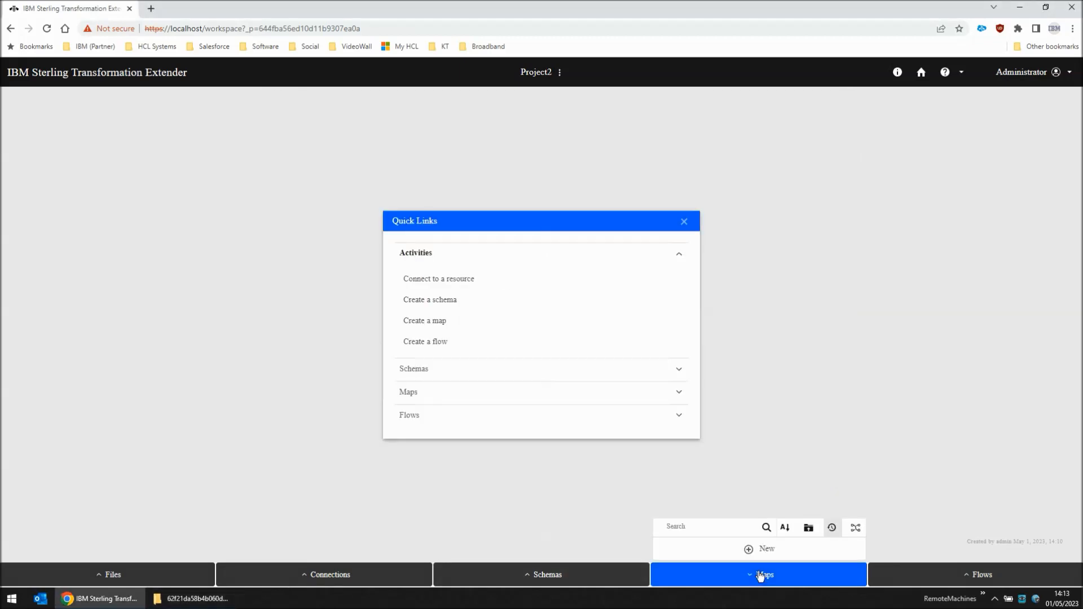
pyautogui.click(760, 550)
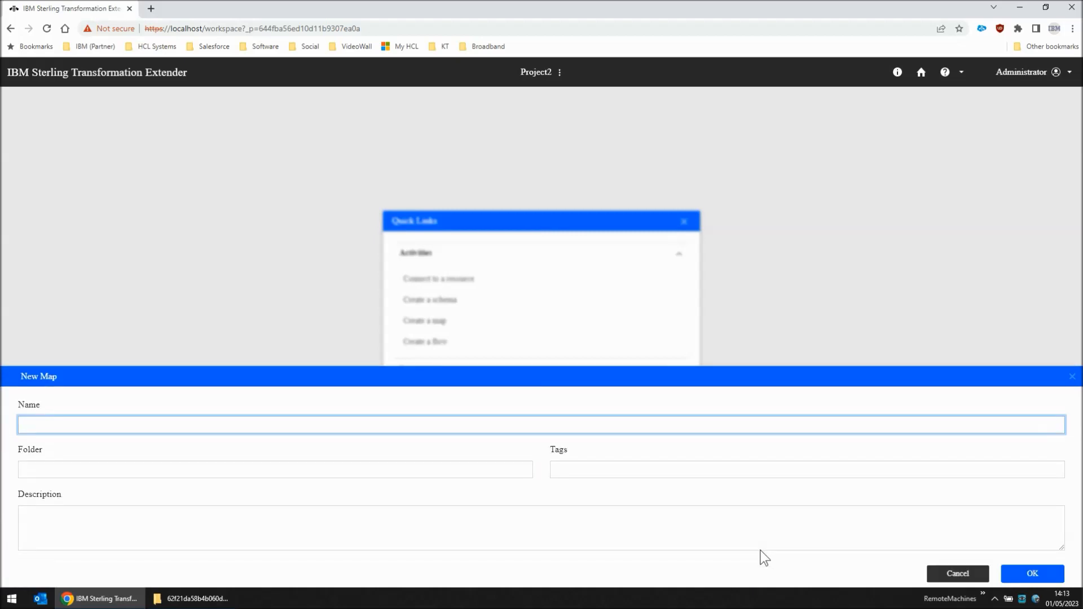
pyautogui.write('Test1')
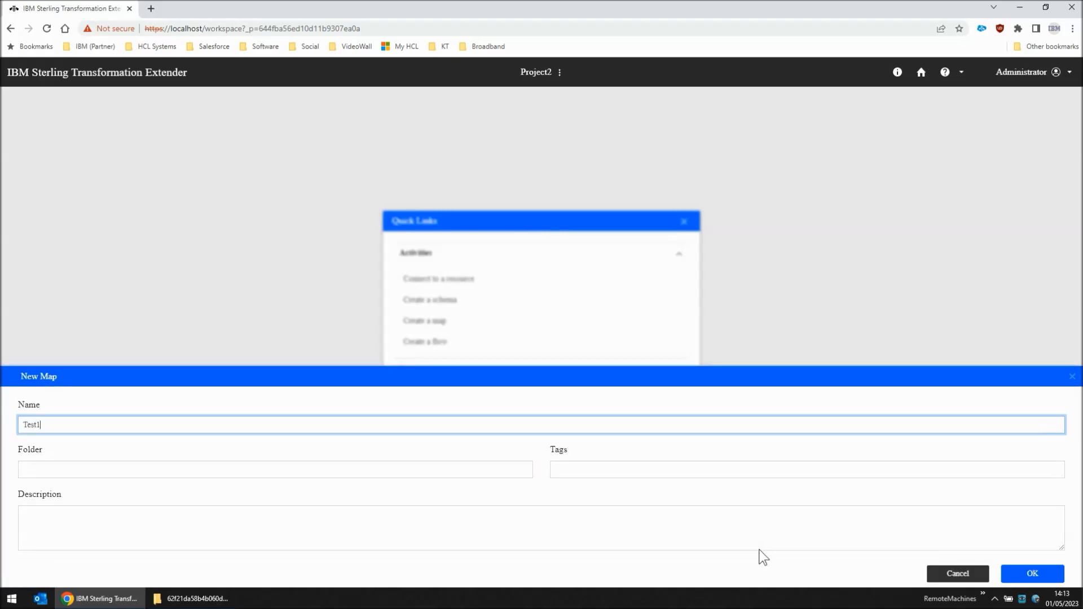
pyautogui.click(1032, 573)
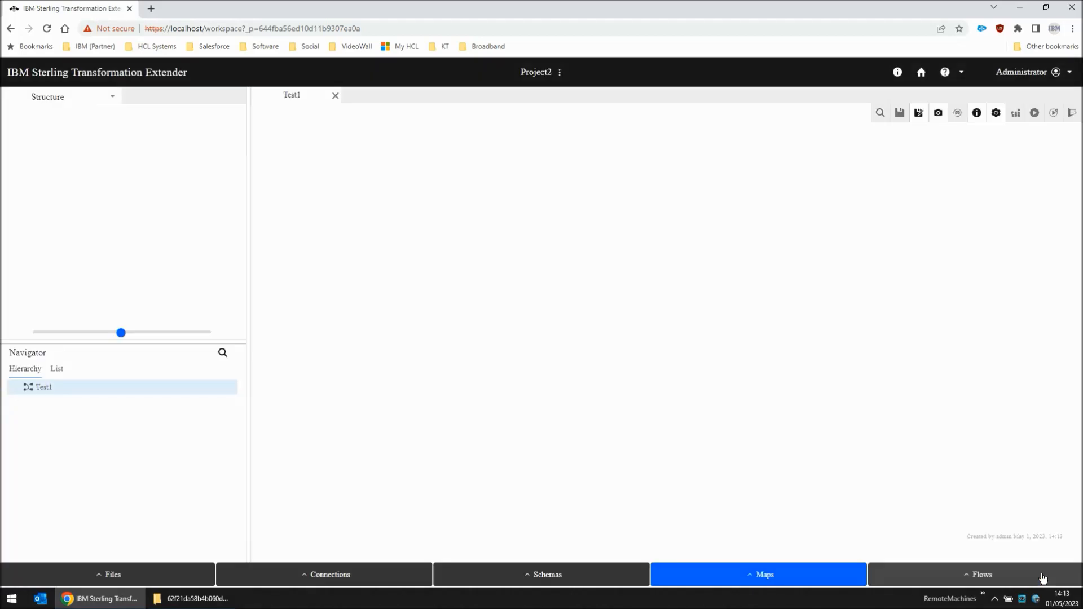
# Check the txfiles user folder in File Explorer for changes after creating the map
pyautogui.click(192, 598)
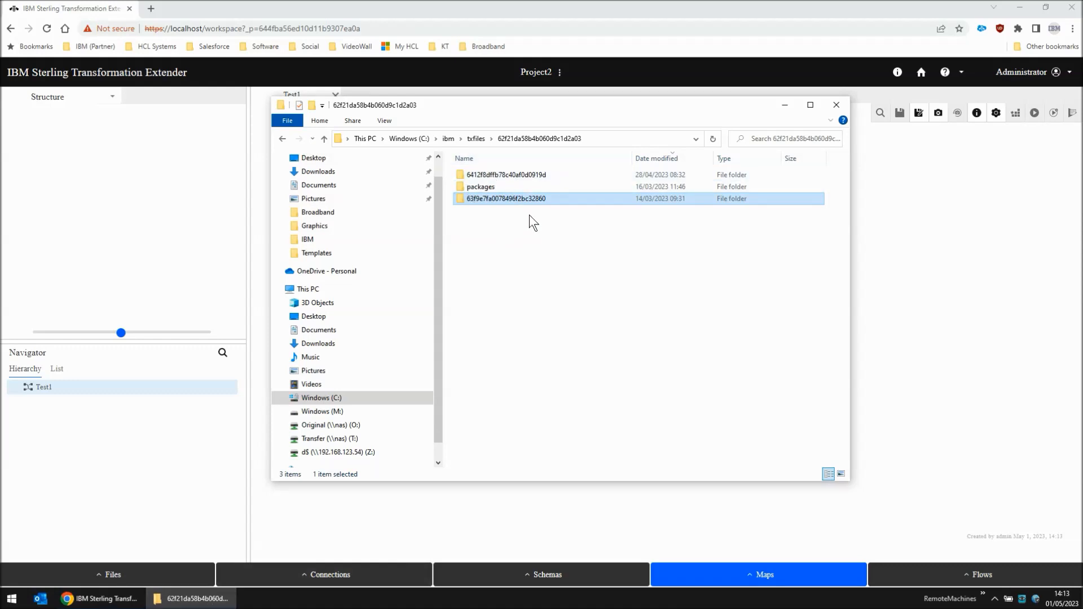
pyautogui.click(786, 105)
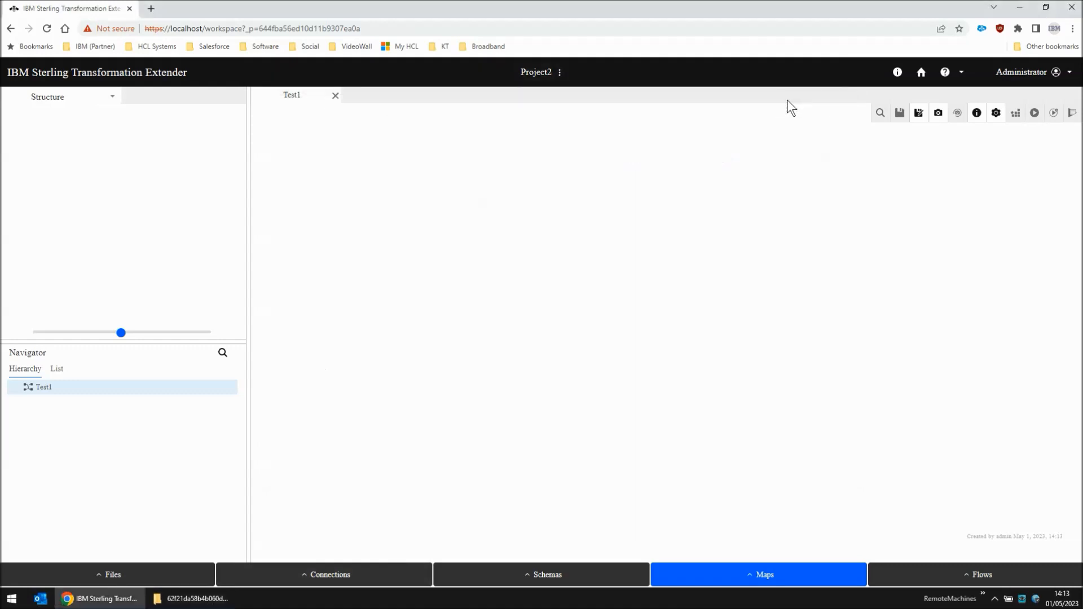
# Start a source named in1 for the Test1 map, using the existing JDBC connection
pyautogui.click(112, 99)
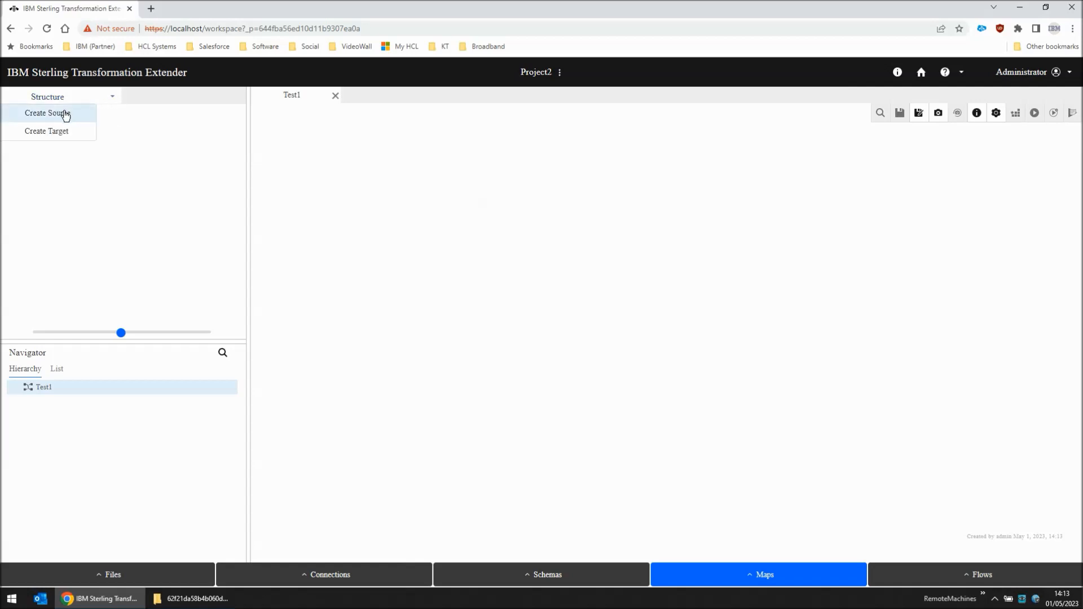
pyautogui.click(65, 114)
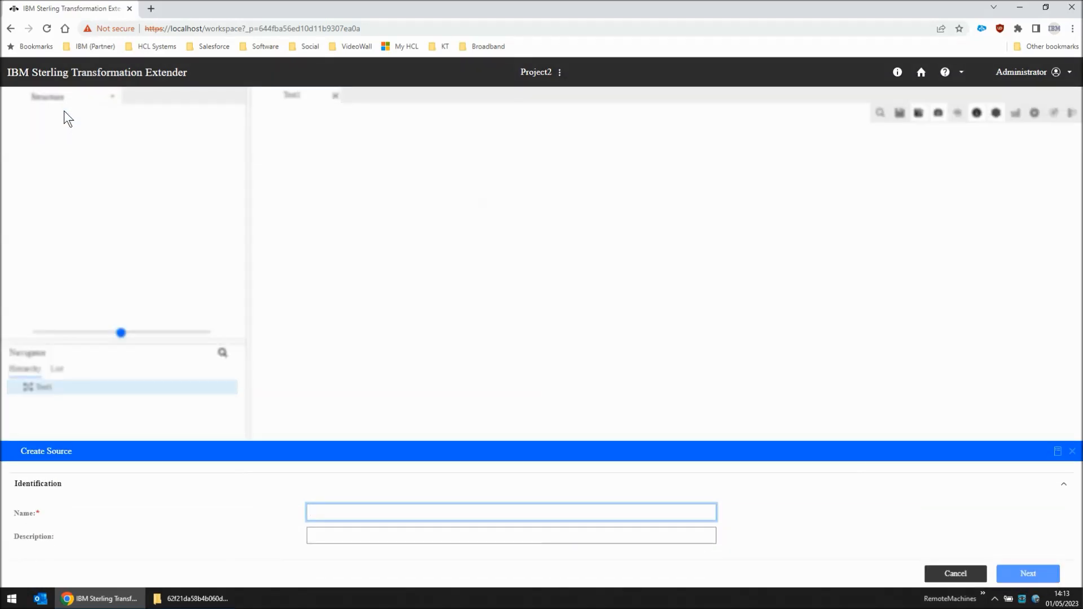
pyautogui.write('in1')
pyautogui.click(1034, 574)
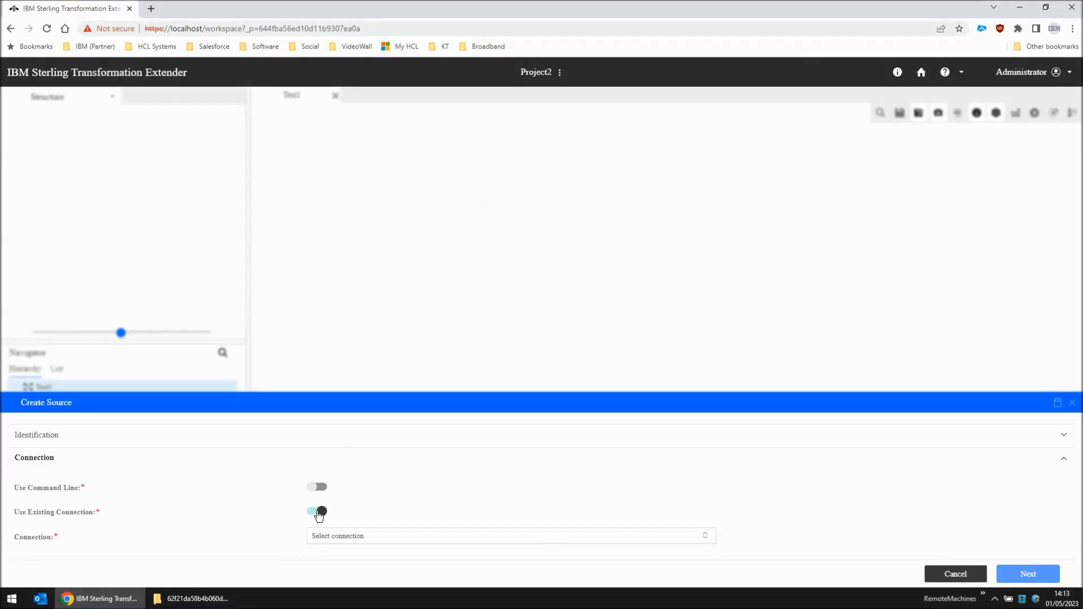
pyautogui.click(366, 536)
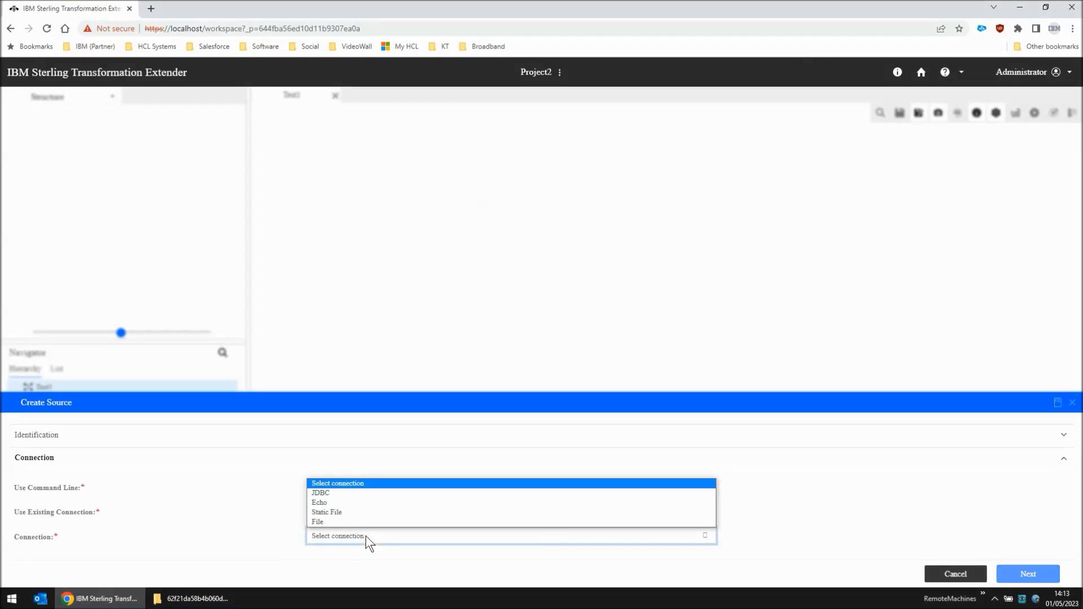
pyautogui.click(346, 493)
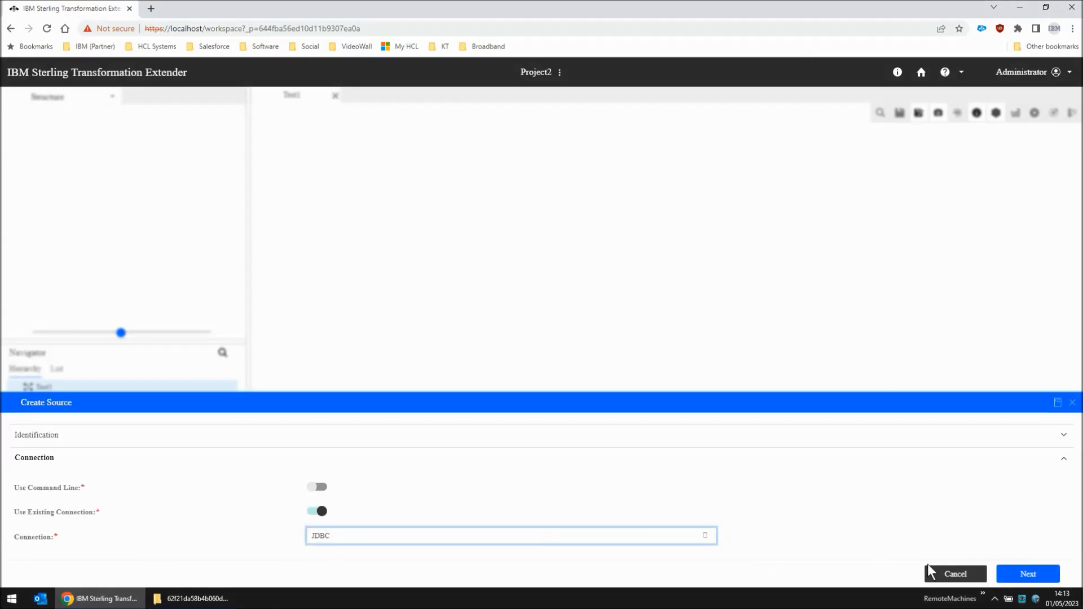
pyautogui.click(1026, 573)
# Set the source to Query with the statement "select * from Test1" and continue to its schema settings
pyautogui.click(358, 418)
pyautogui.click(342, 451)
pyautogui.click(380, 435)
pyautogui.write('select * from Test1')
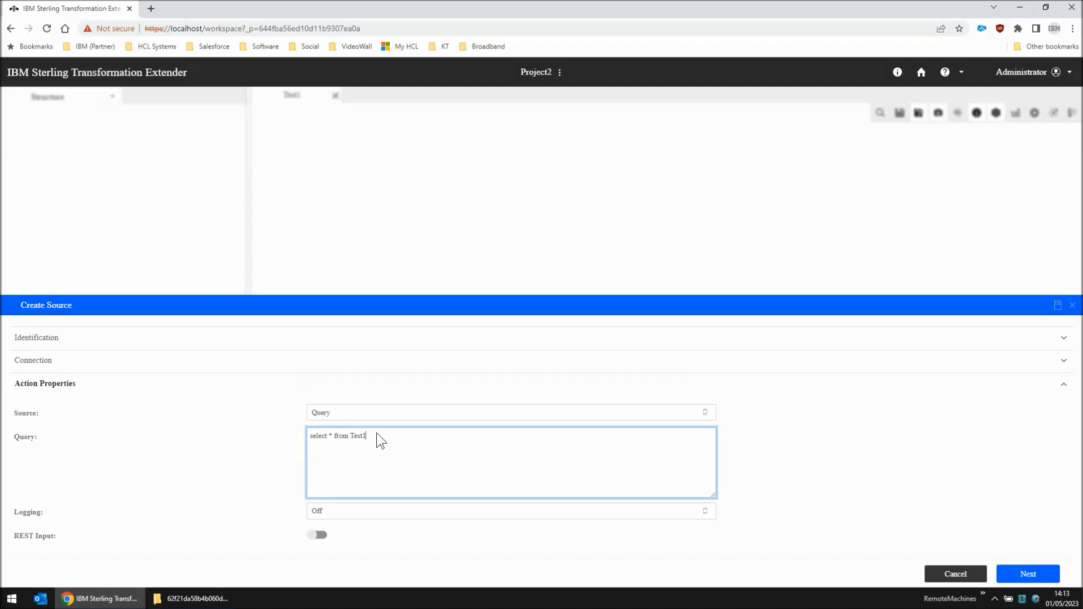
pyautogui.click(1028, 578)
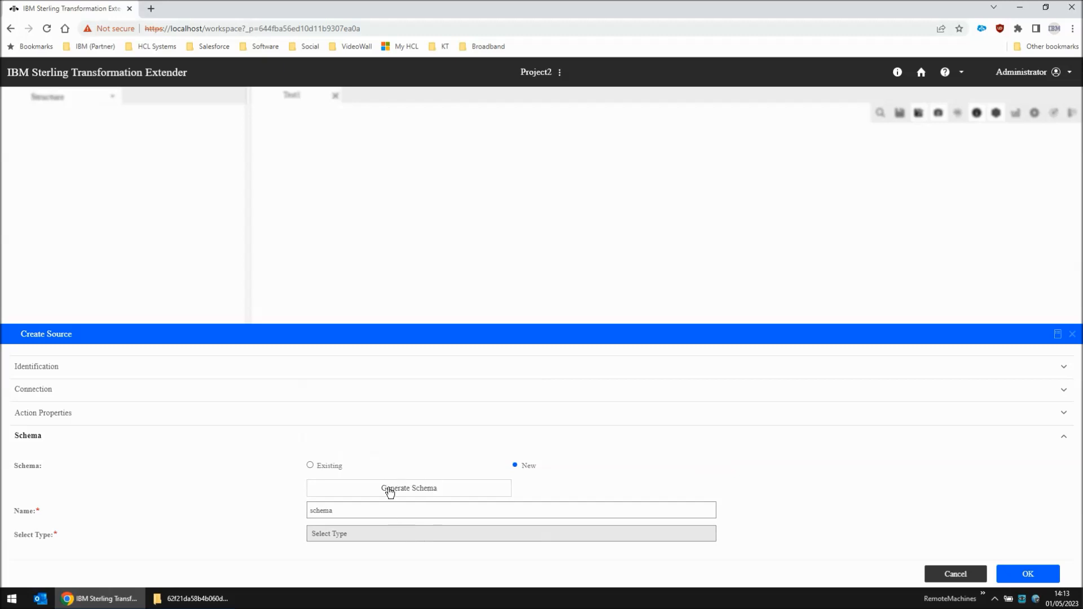
# Generate the source's new schema with the name query_Test1, and create the source after checking the txfiles user folder
pyautogui.click(357, 513)
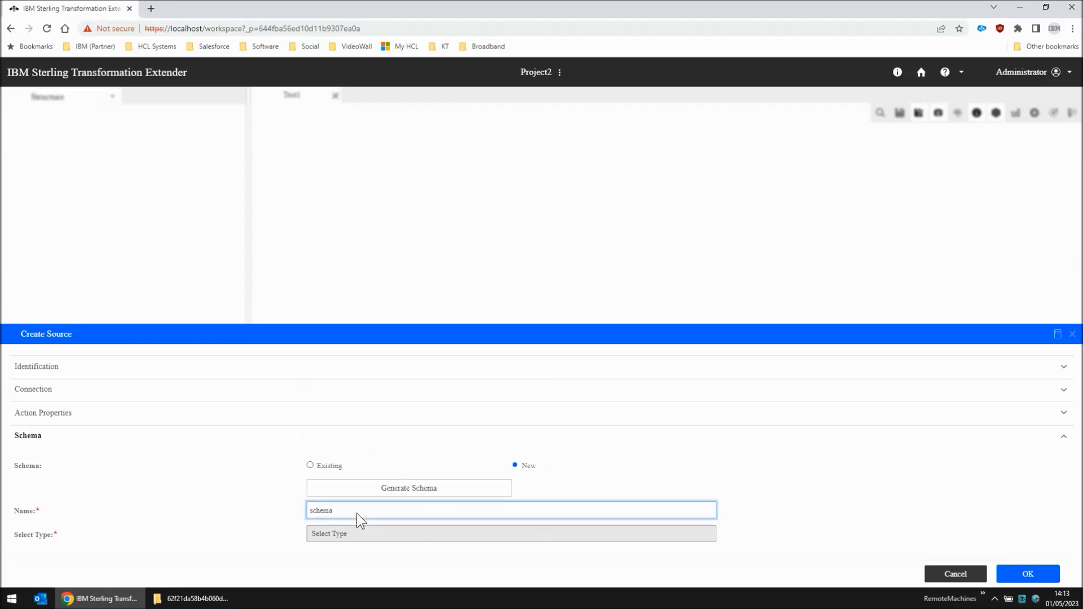
pyautogui.write('query_Test1')
pyautogui.click(421, 490)
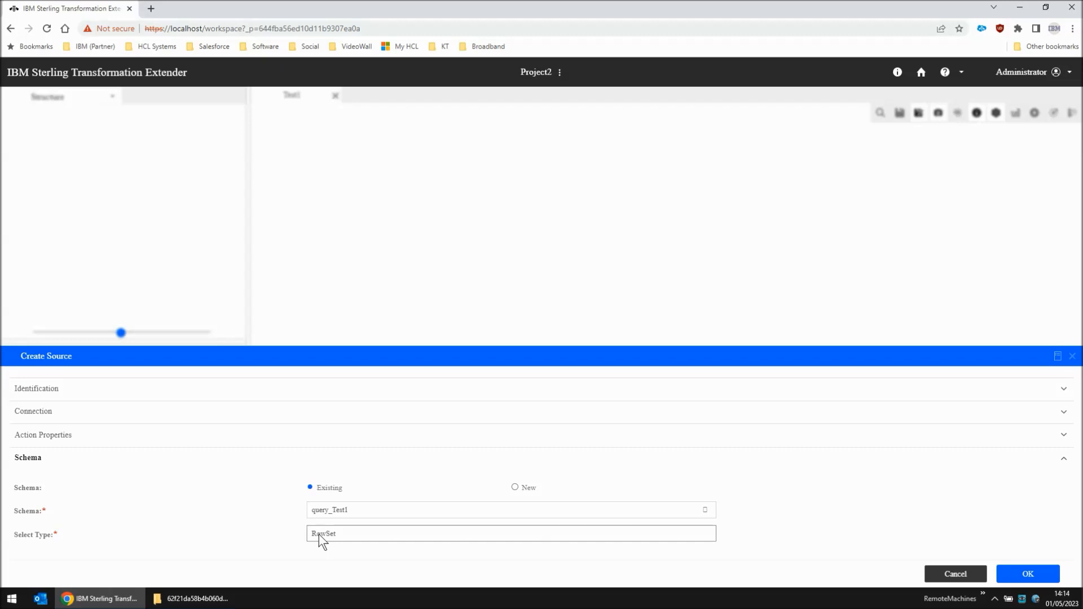
pyautogui.click(188, 601)
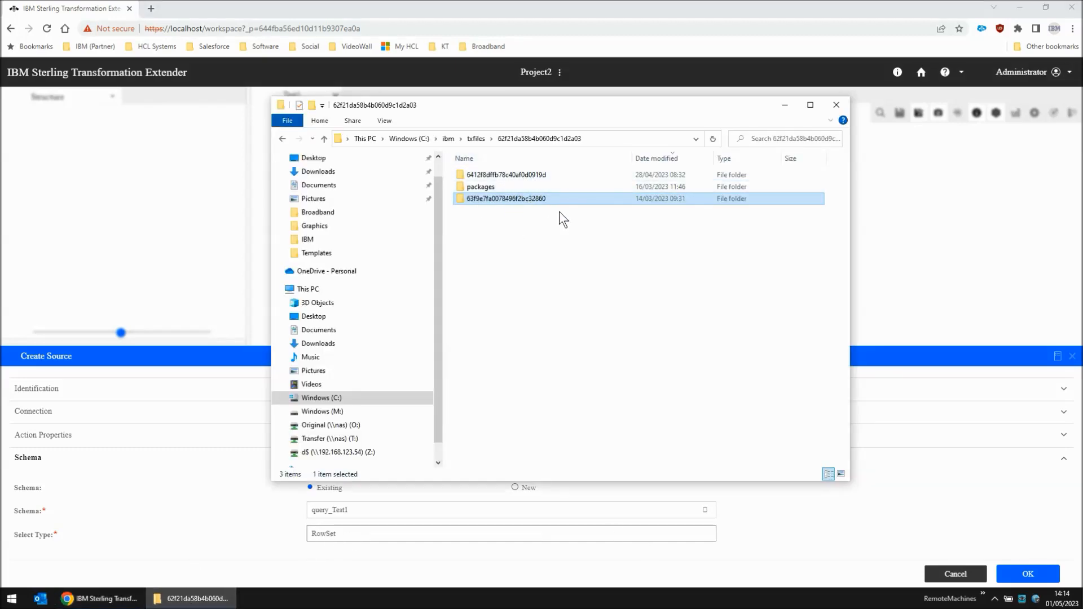
pyautogui.click(784, 105)
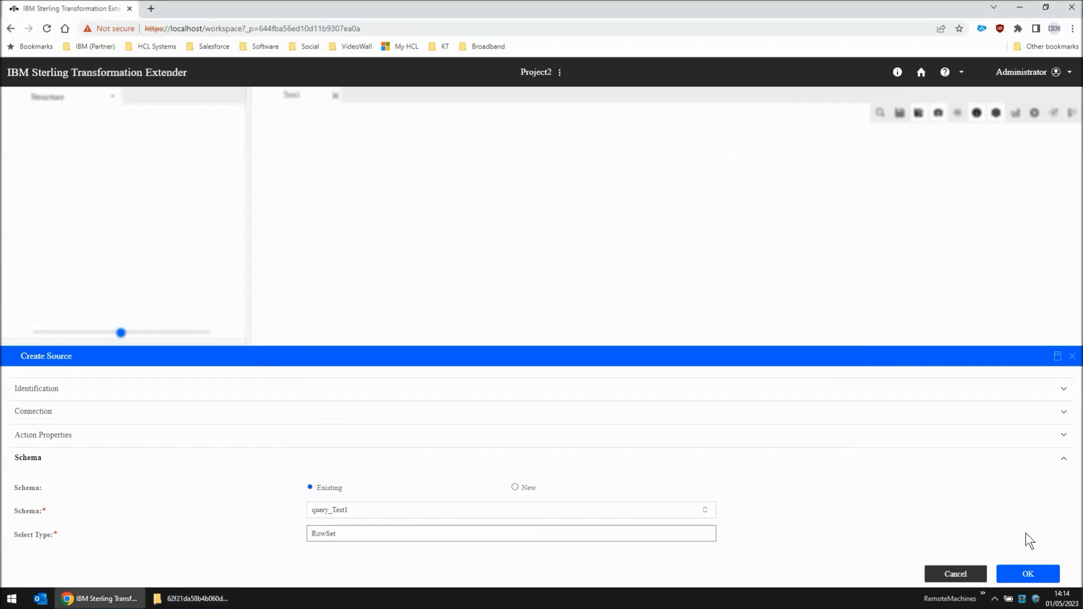
pyautogui.click(1029, 574)
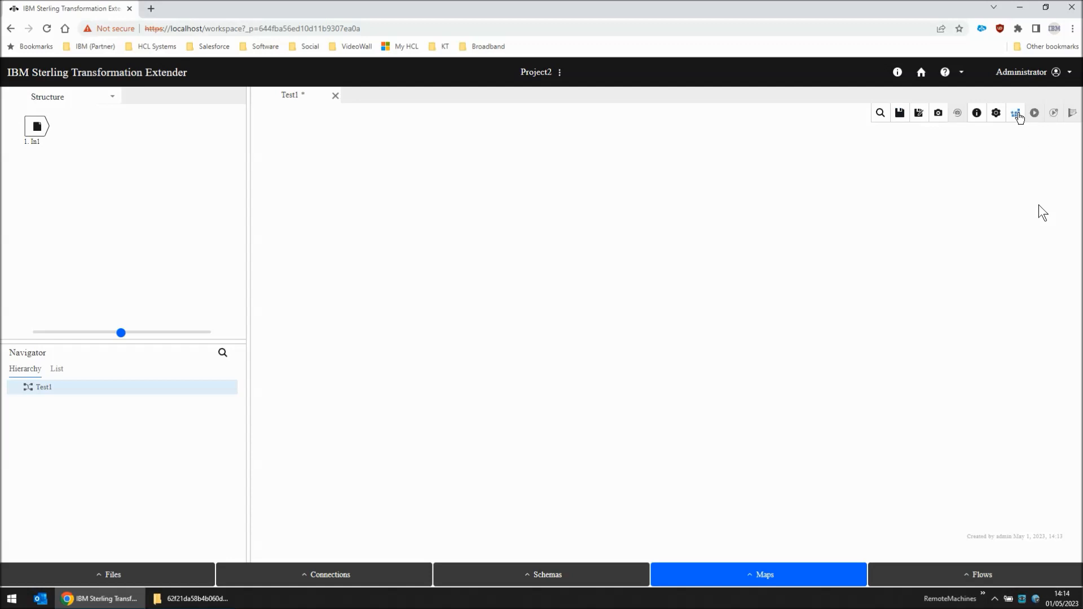
# Build the Test1 map and inspect the files in the project folder 644fba56ed10d11b9307ea0a in File Explorer
pyautogui.click(1016, 114)
pyautogui.click(195, 599)
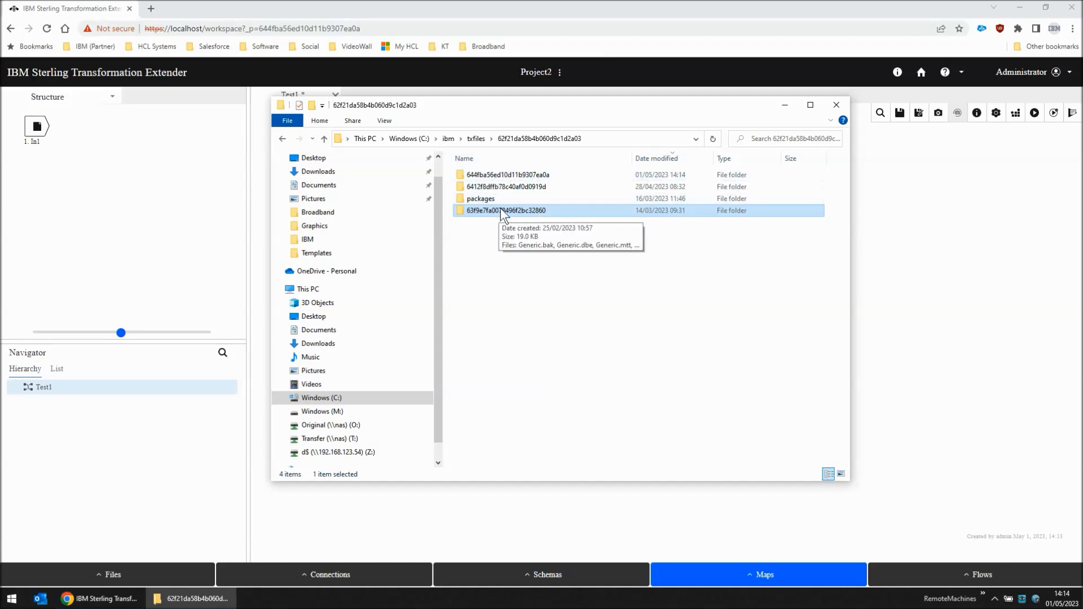
pyautogui.doubleClick(530, 173)
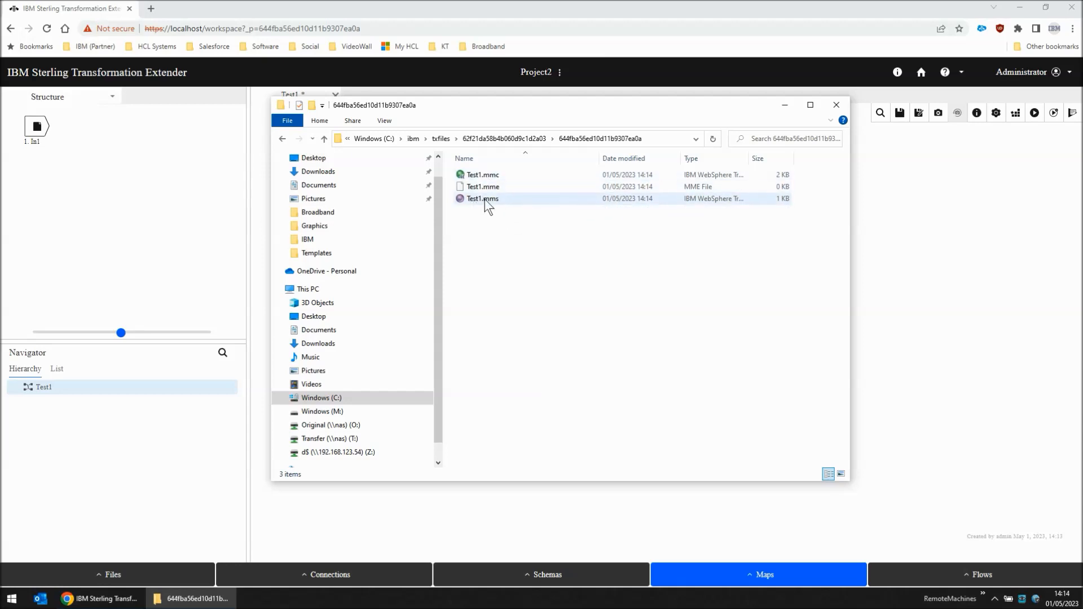
pyautogui.click(1001, 203)
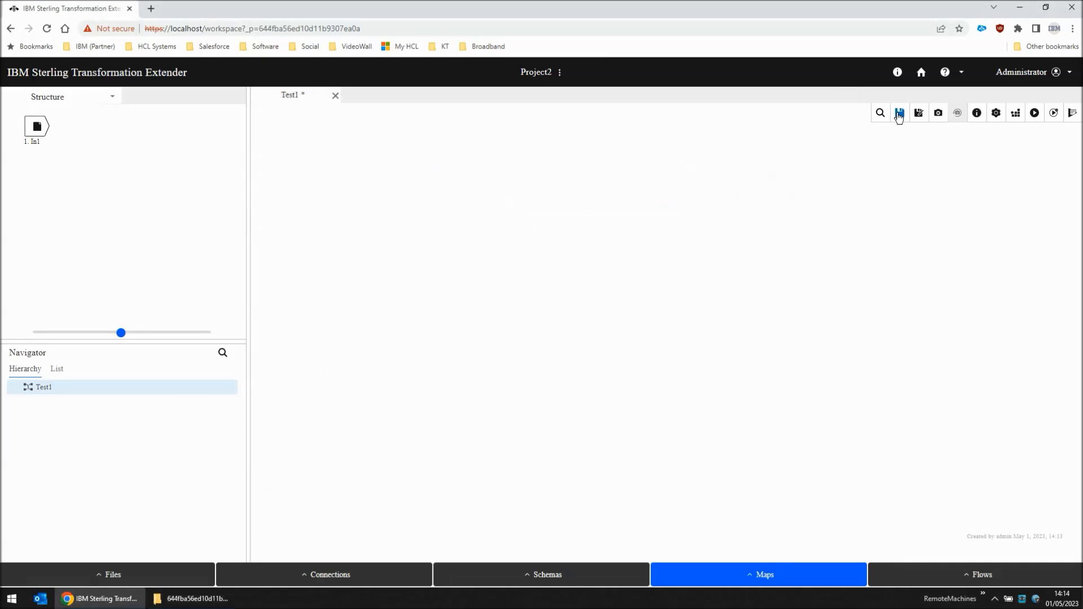
# Save and close the Test1 map, checking the project folder again in File Explorer
pyautogui.click(900, 113)
pyautogui.click(335, 95)
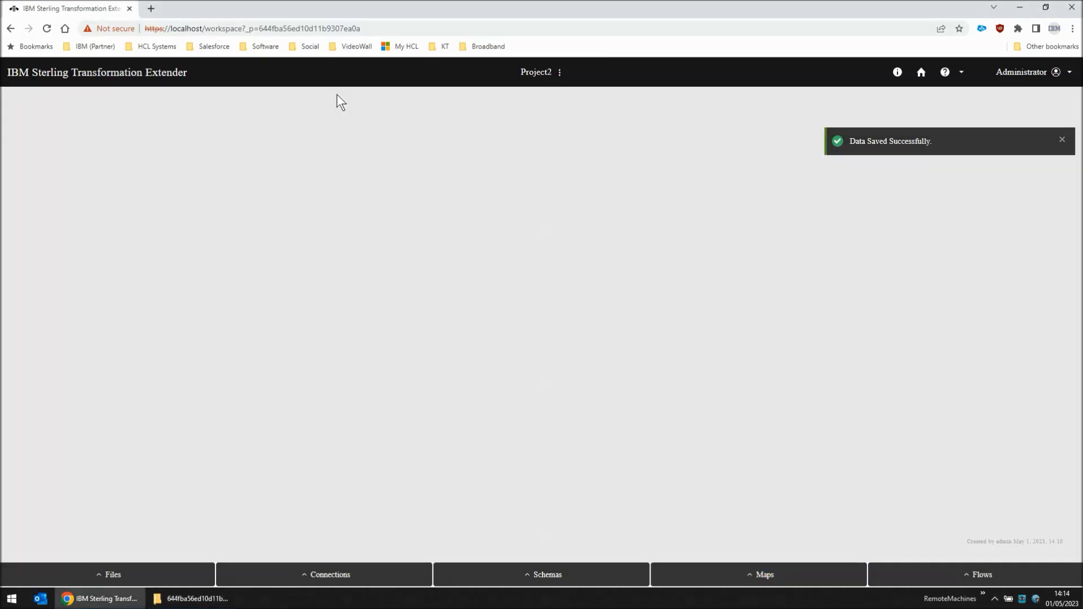
pyautogui.click(205, 603)
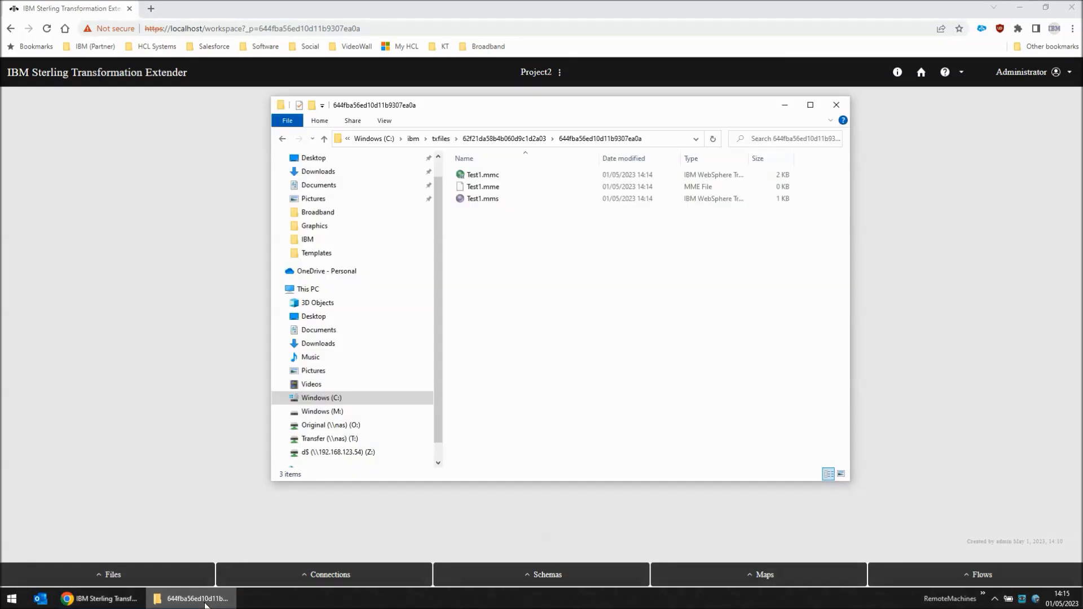
pyautogui.click(206, 603)
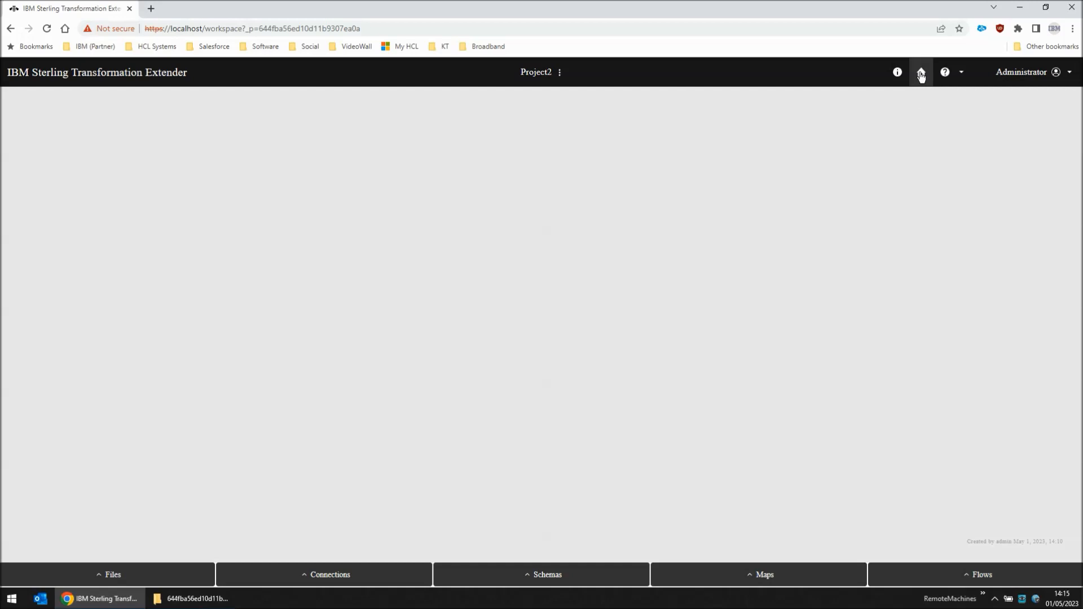
# Add a deployment package named Package2 for Project2 that includes the Test1 map
pyautogui.click(921, 71)
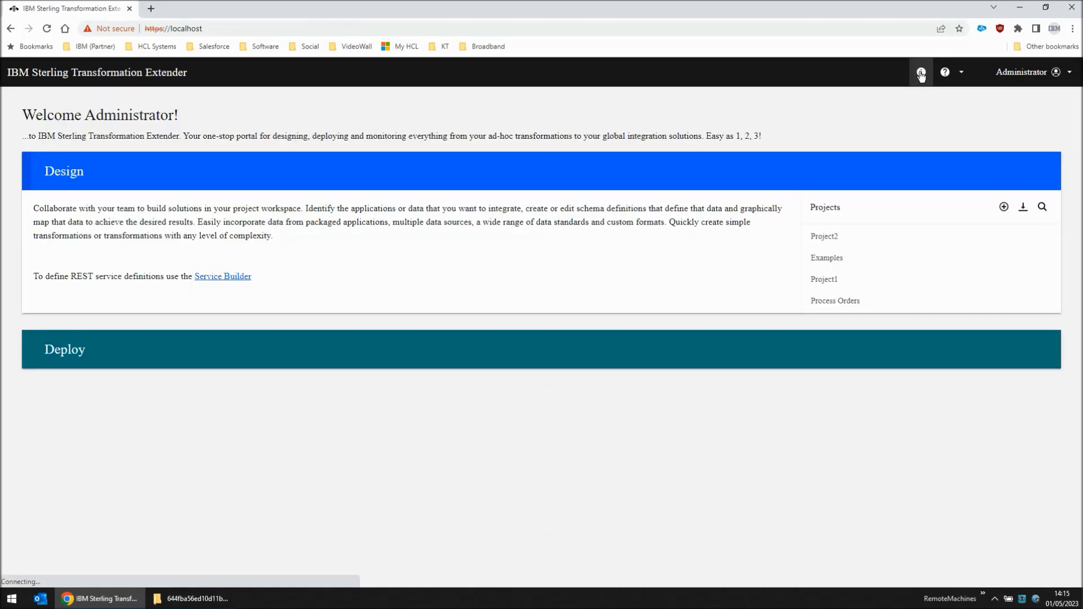
pyautogui.click(438, 356)
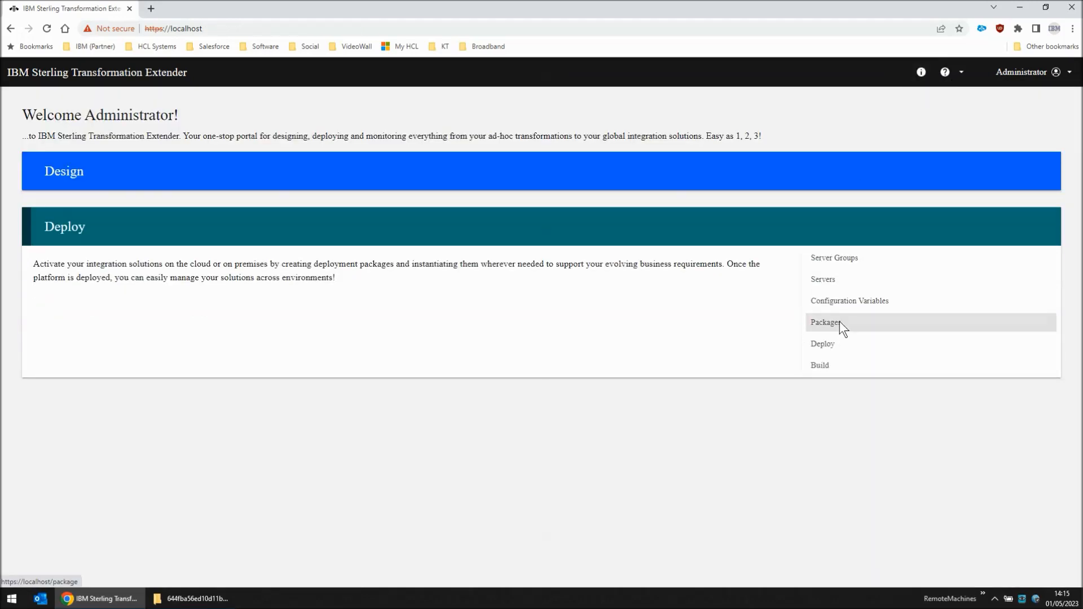
pyautogui.click(840, 323)
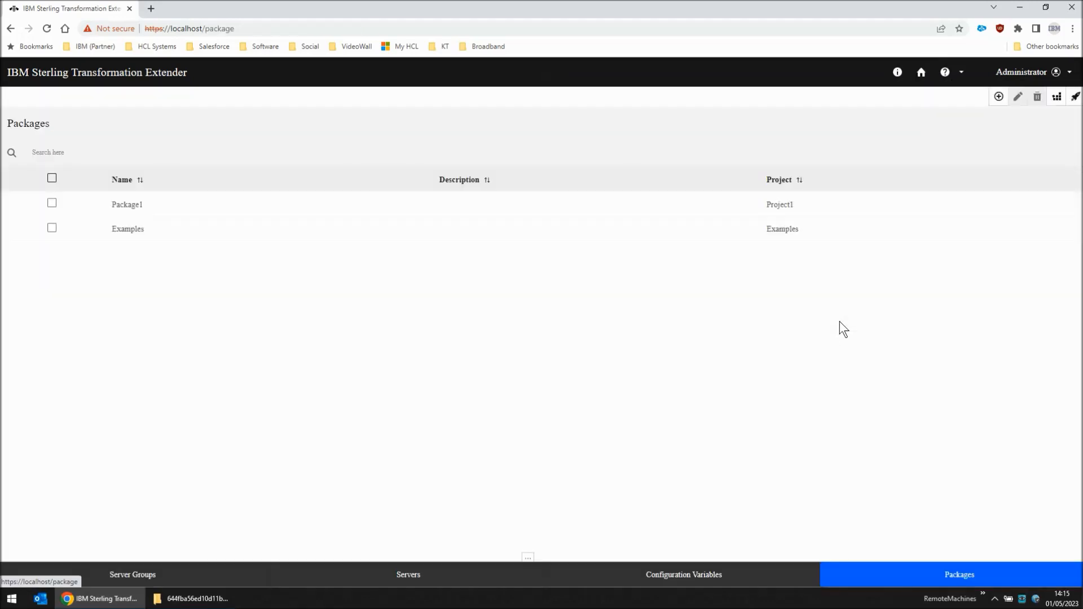
pyautogui.click(999, 97)
pyautogui.write('Package2')
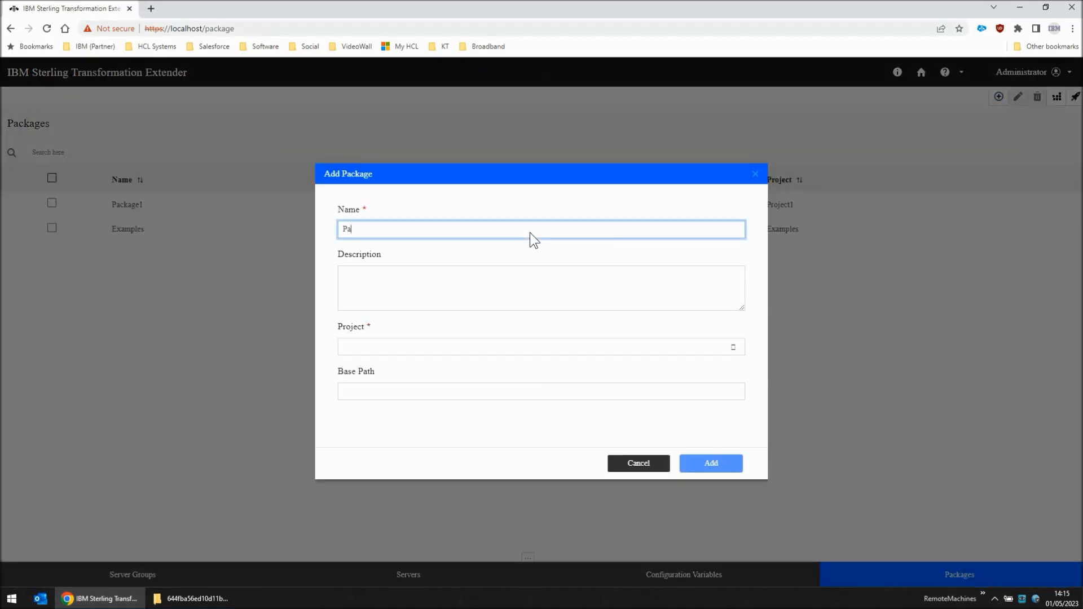
pyautogui.click(490, 348)
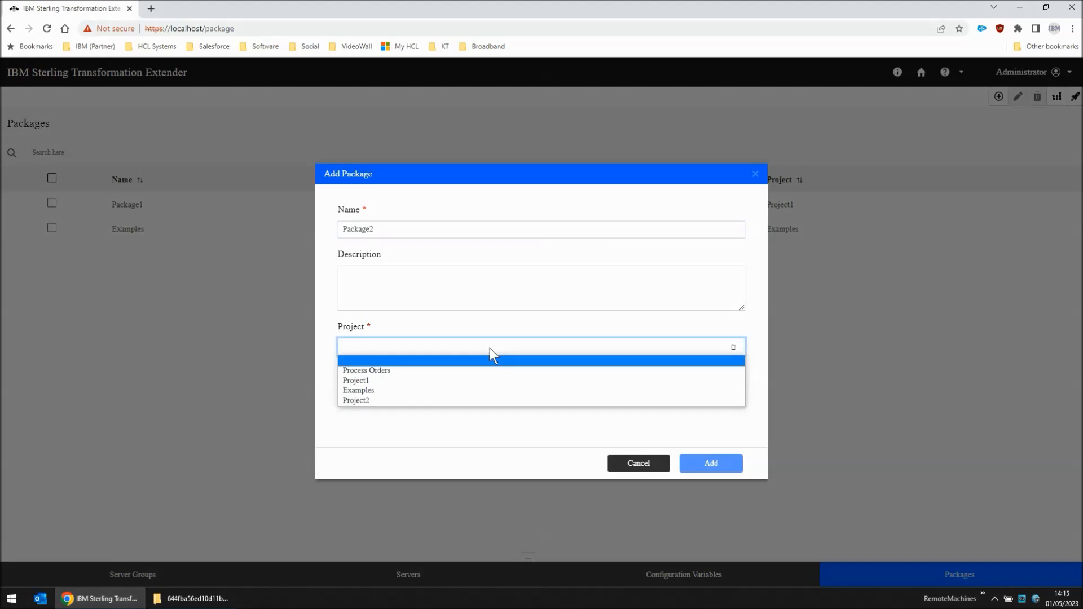
pyautogui.click(438, 400)
pyautogui.click(395, 409)
pyautogui.click(364, 410)
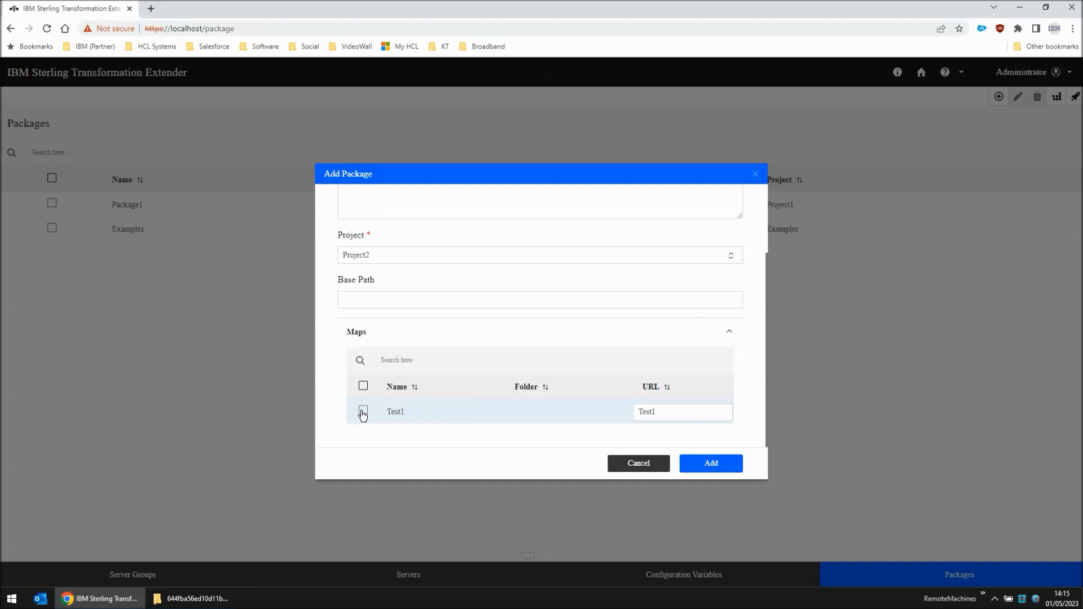
pyautogui.click(711, 463)
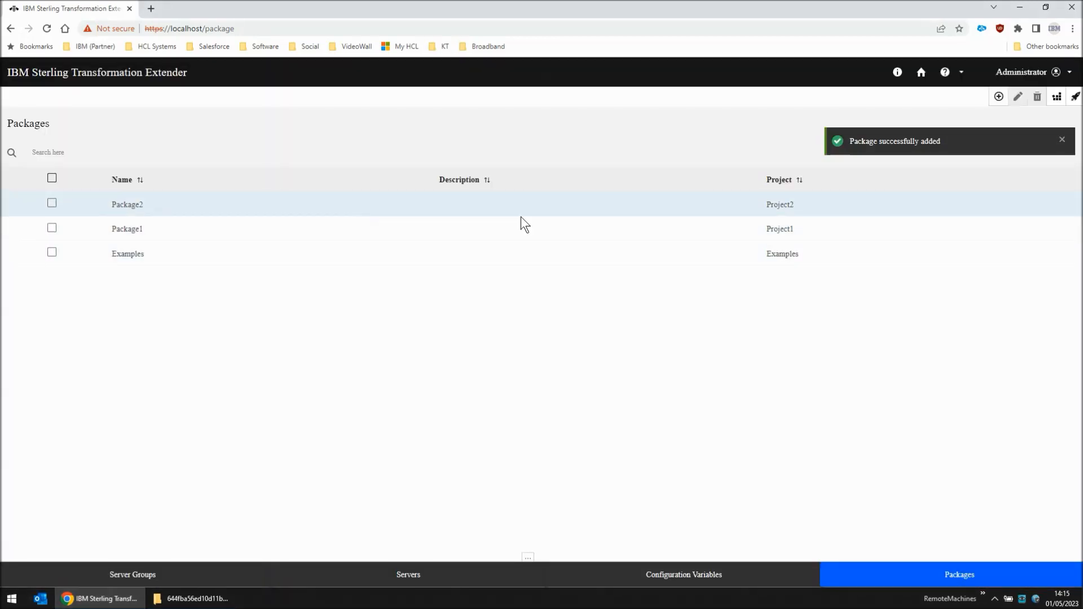
# Build Package2, comparing the project folder's files in File Explorer before and after the build
pyautogui.click(52, 204)
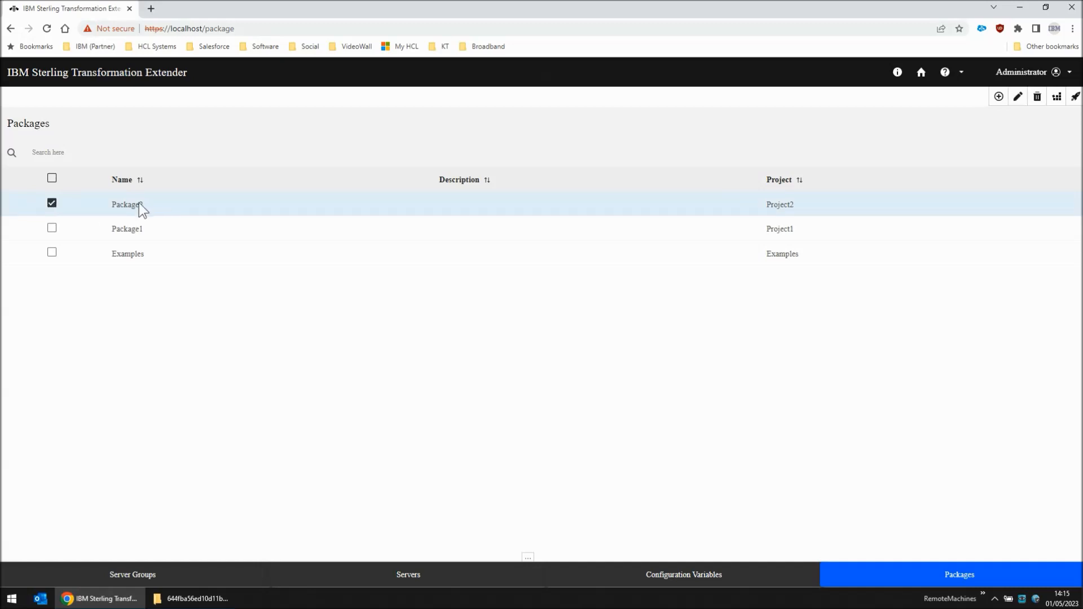
pyautogui.click(1058, 97)
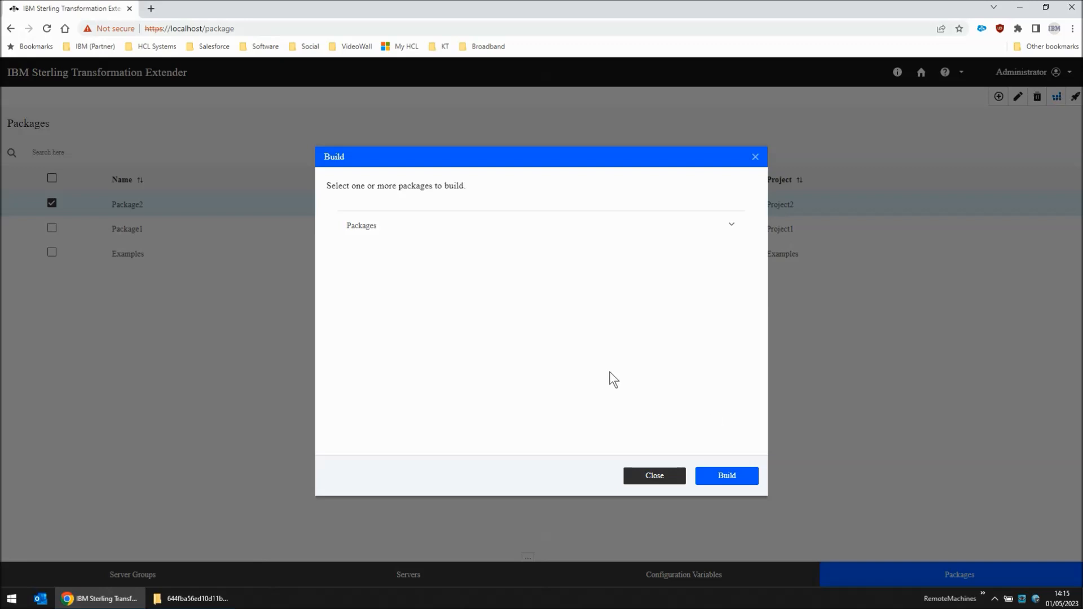
pyautogui.click(198, 599)
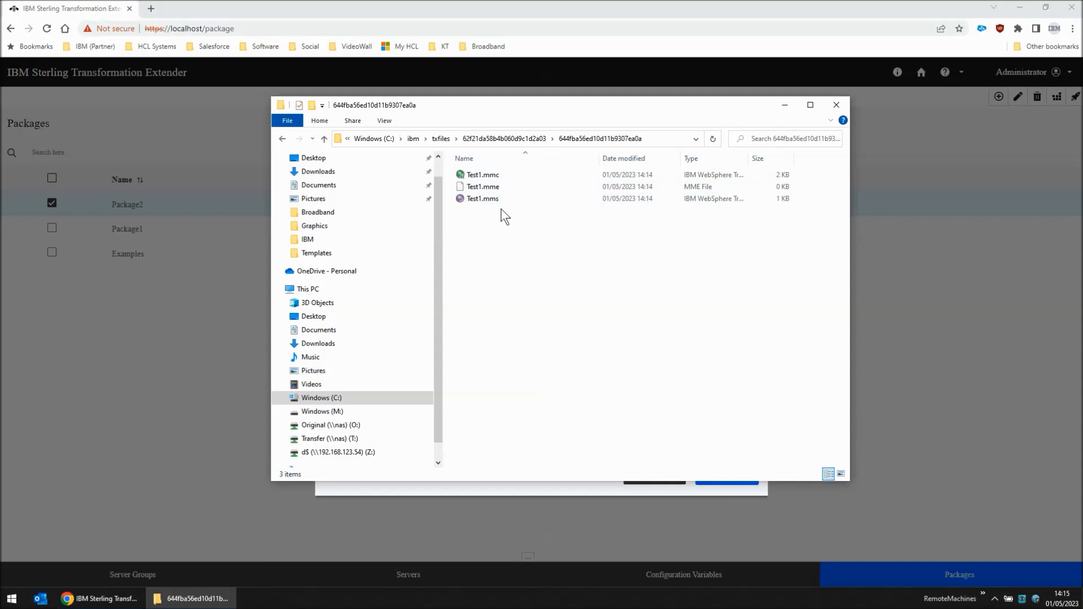
pyautogui.click(197, 600)
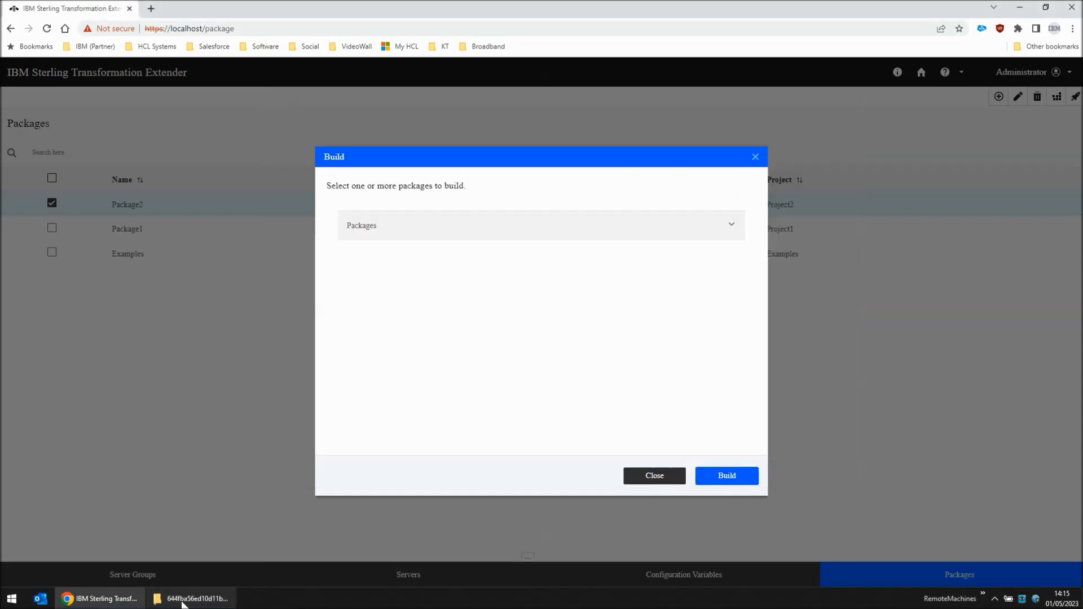
pyautogui.click(725, 479)
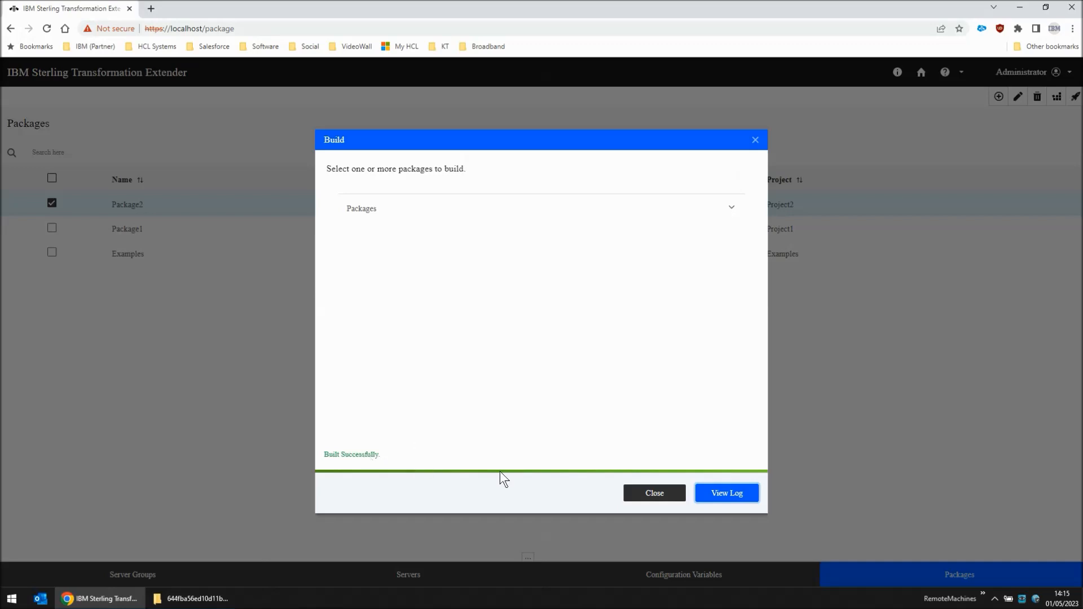
pyautogui.click(666, 491)
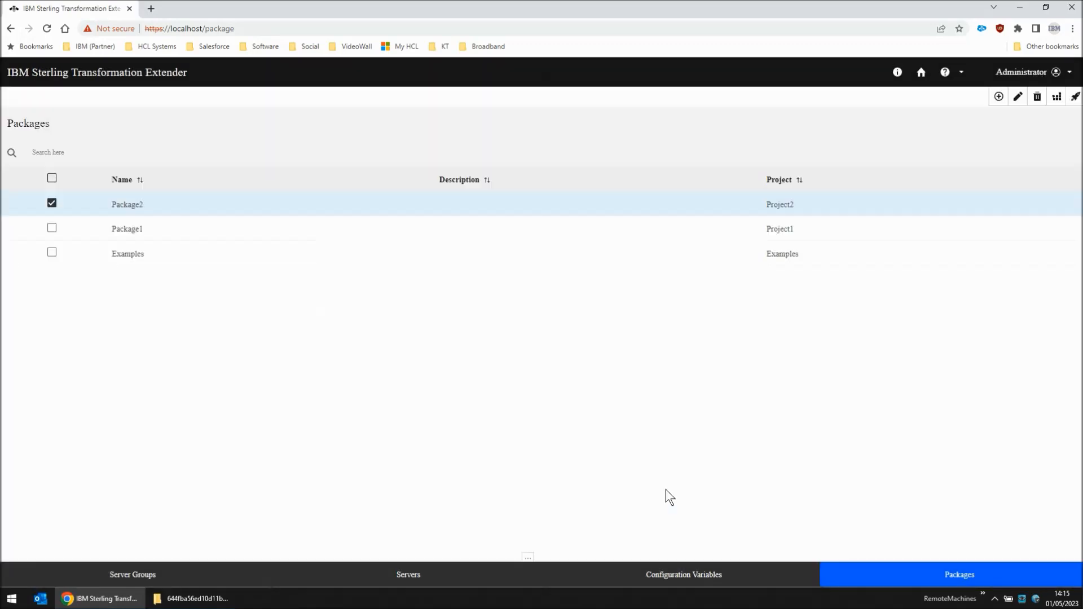
pyautogui.click(207, 599)
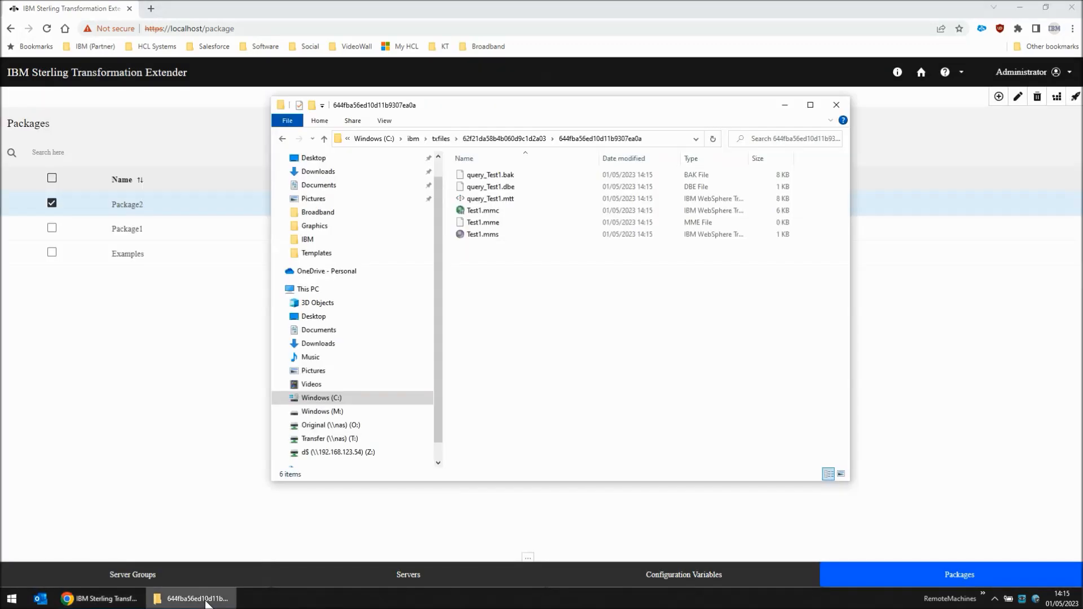
pyautogui.click(508, 197)
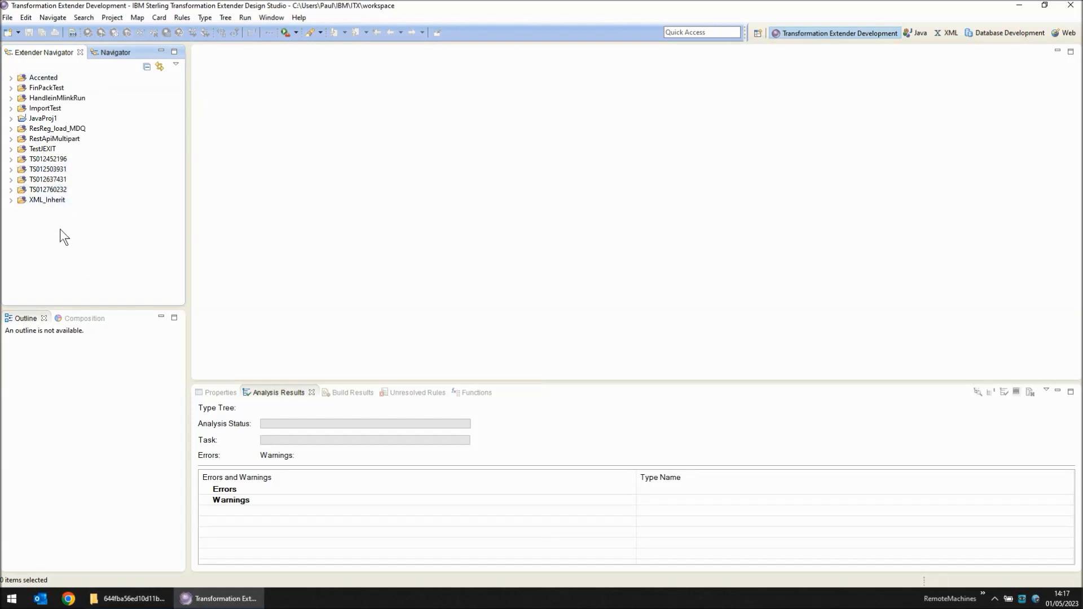
# Open Test1.mms from the project folder in Design Studio and review the settings of its In1 input card
pyautogui.click(134, 599)
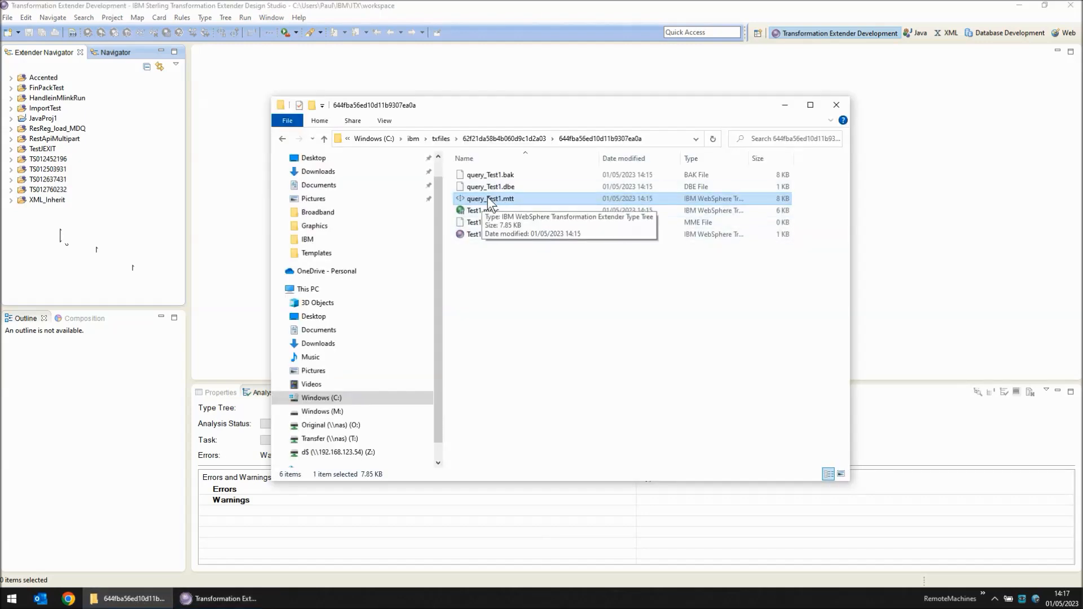
pyautogui.moveTo(564, 108); pyautogui.dragTo(727, 145)
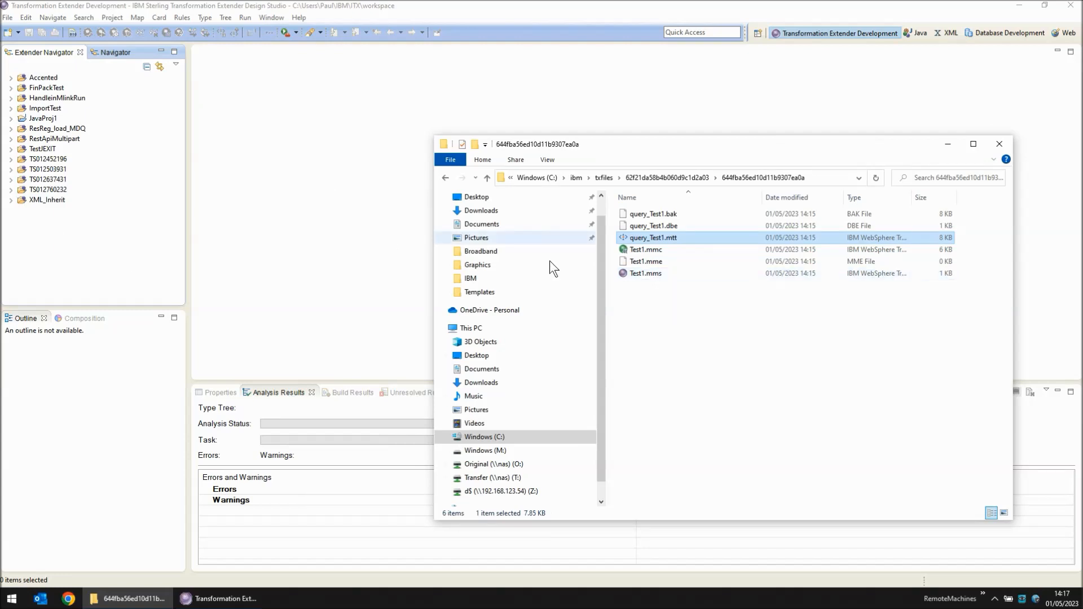
pyautogui.moveTo(644, 273); pyautogui.dragTo(294, 154)
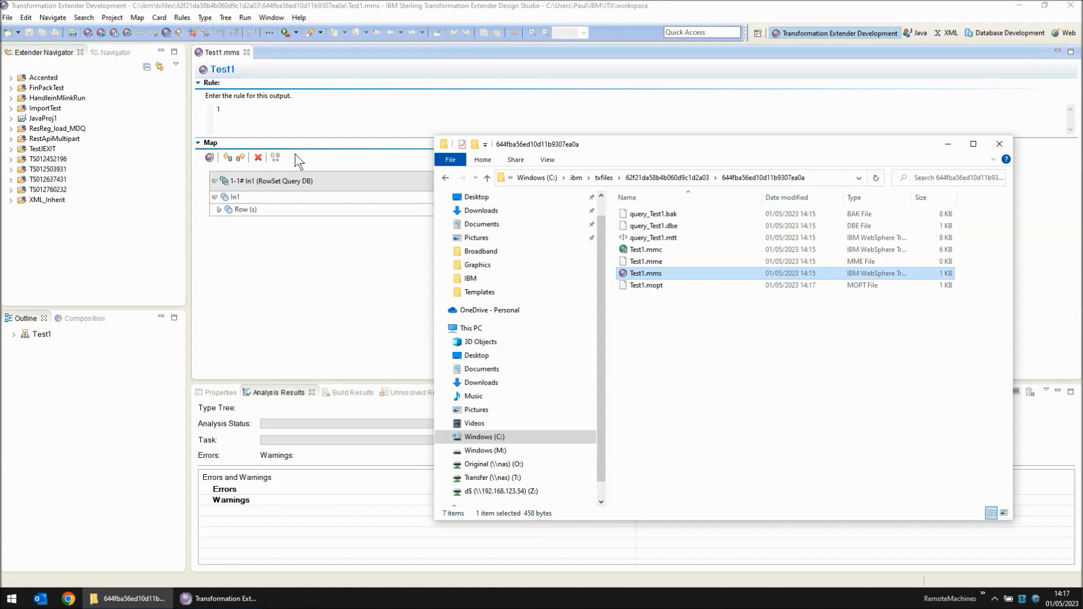
pyautogui.click(297, 287)
pyautogui.doubleClick(299, 184)
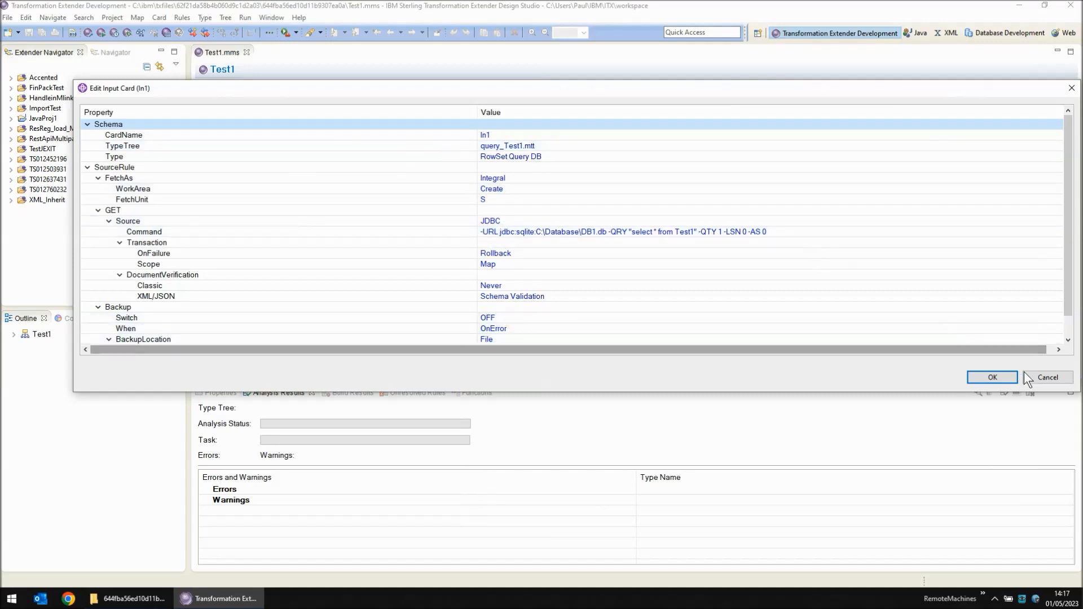
pyautogui.click(992, 377)
# Open the type tree of the In1 card, run an analysis on it, and close the type tree
pyautogui.rightClick(235, 197)
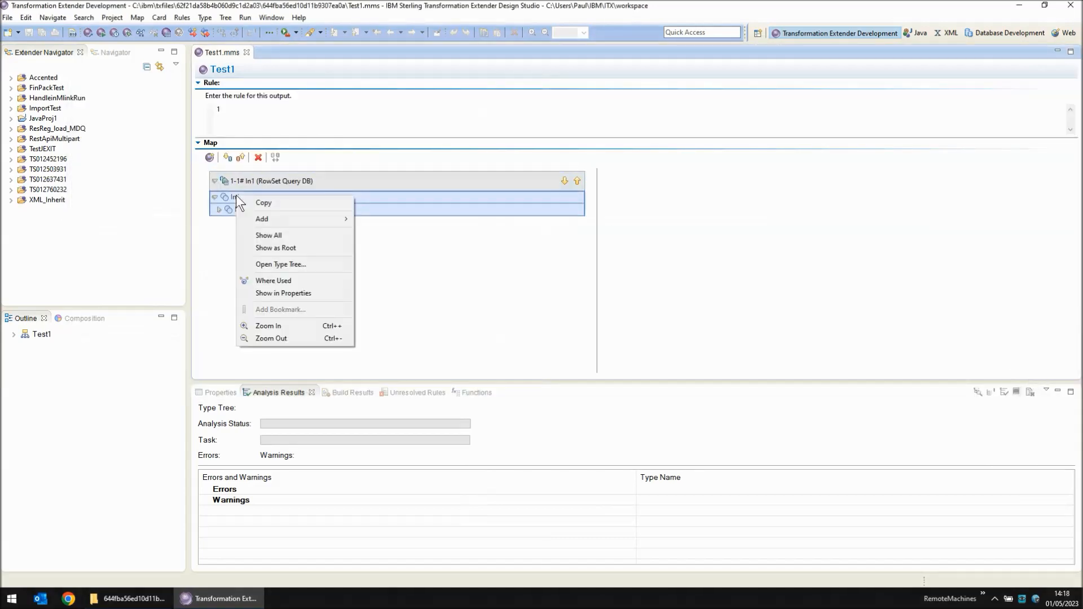
pyautogui.click(289, 265)
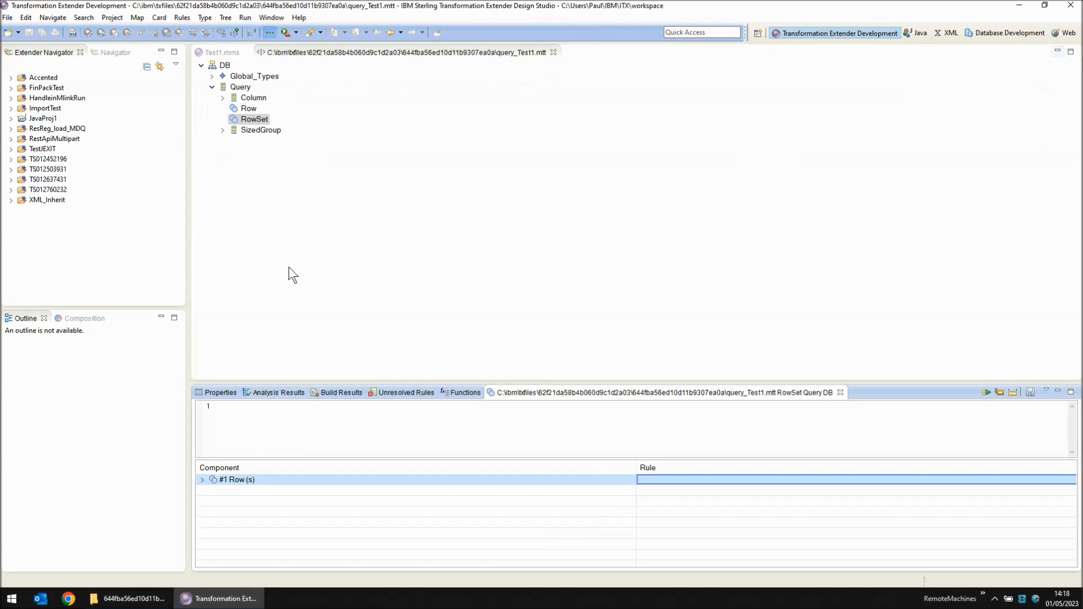
pyautogui.click(205, 17)
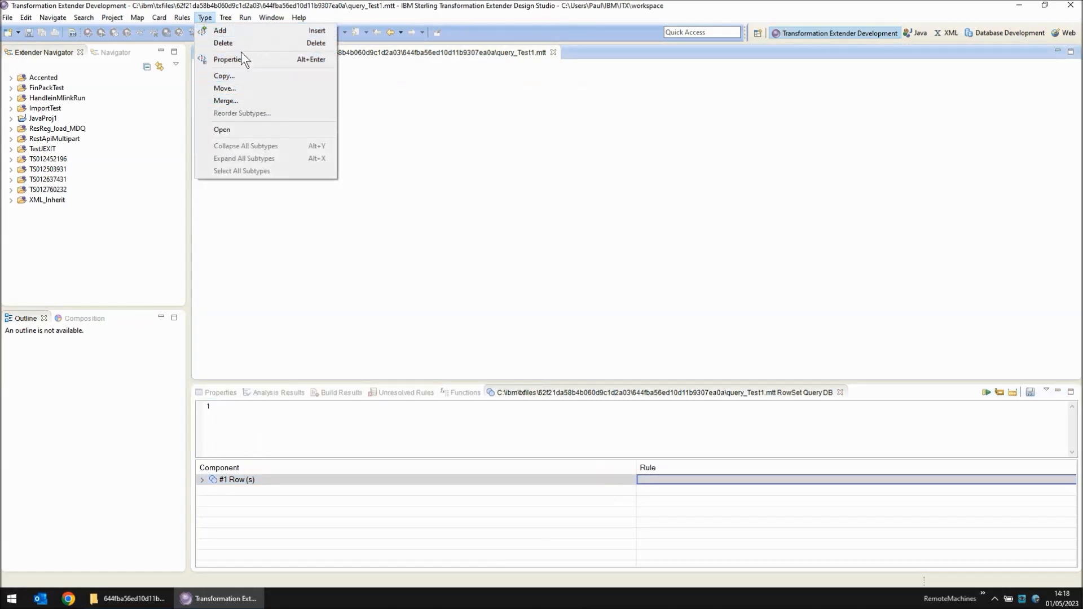
pyautogui.moveTo(225, 18)
pyautogui.moveTo(247, 59)
pyautogui.click(370, 60)
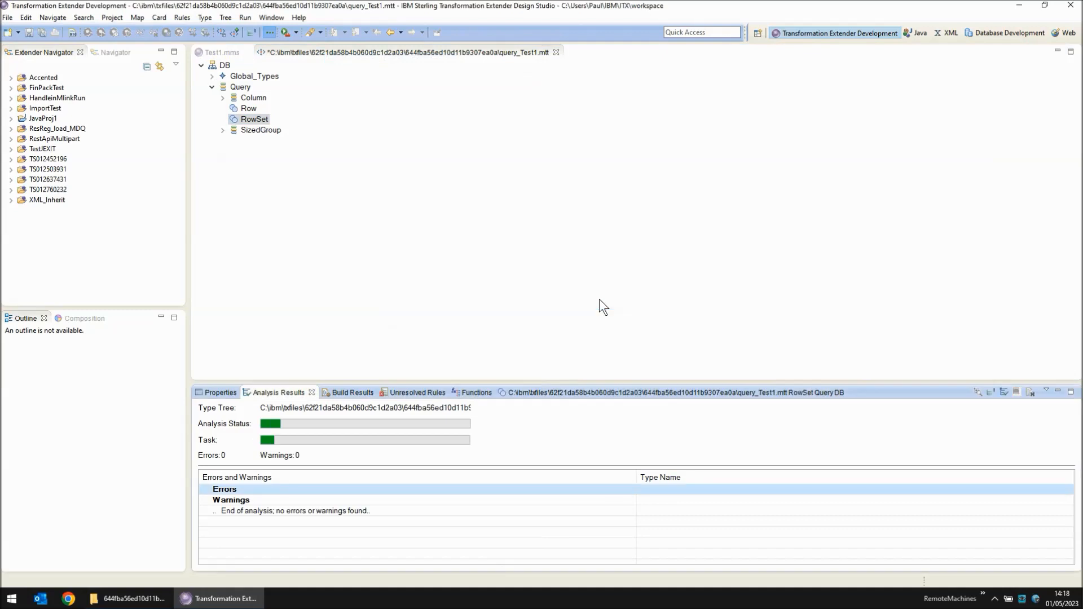
pyautogui.click(553, 52)
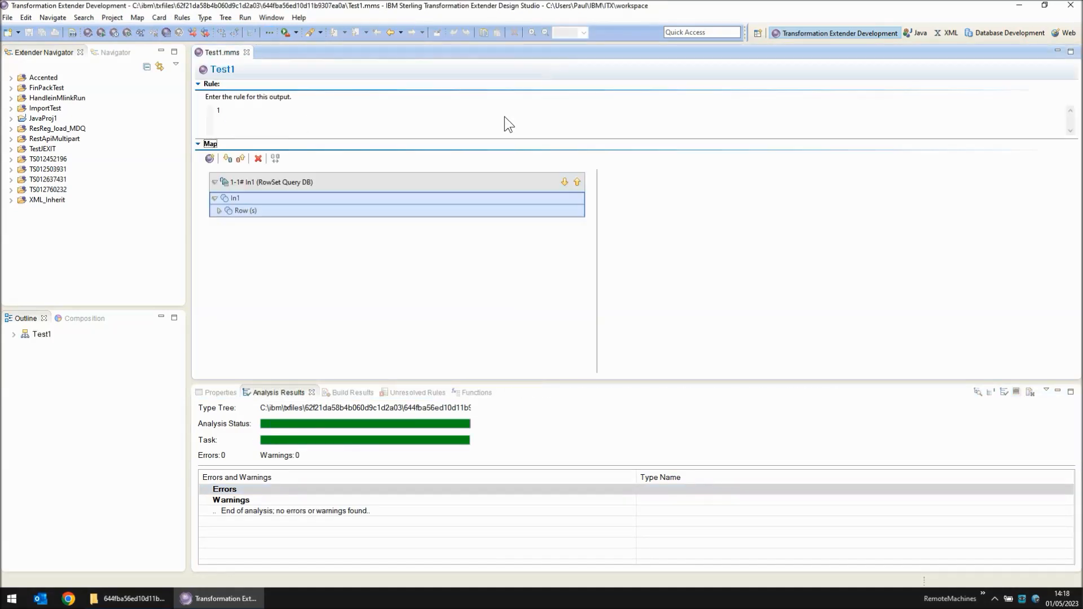
# Build and run the Test1 map, and dismiss the Command Server results
pyautogui.click(321, 262)
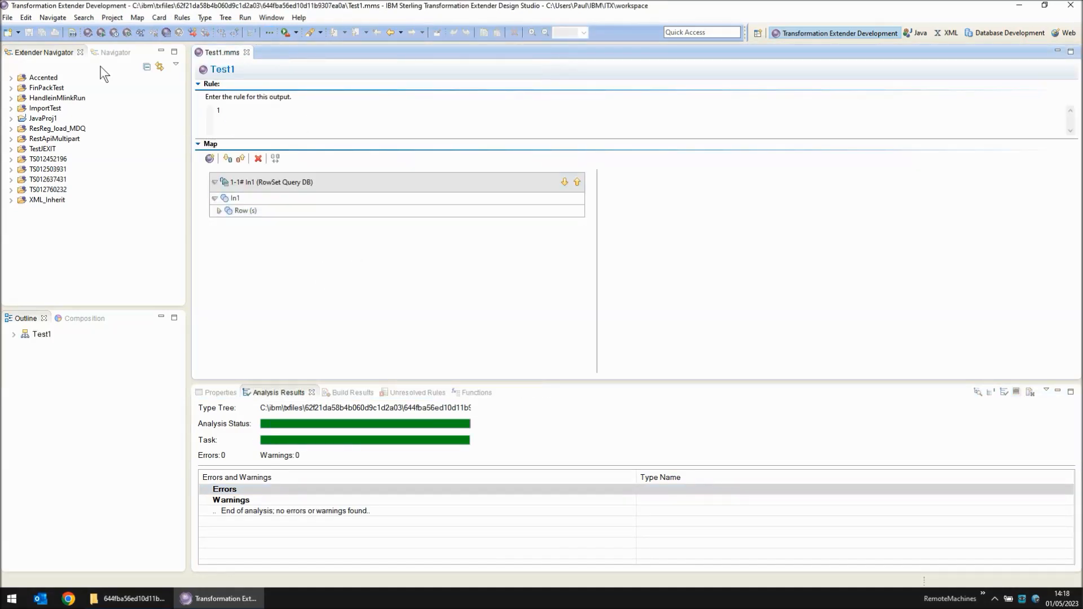
pyautogui.click(89, 33)
pyautogui.click(101, 33)
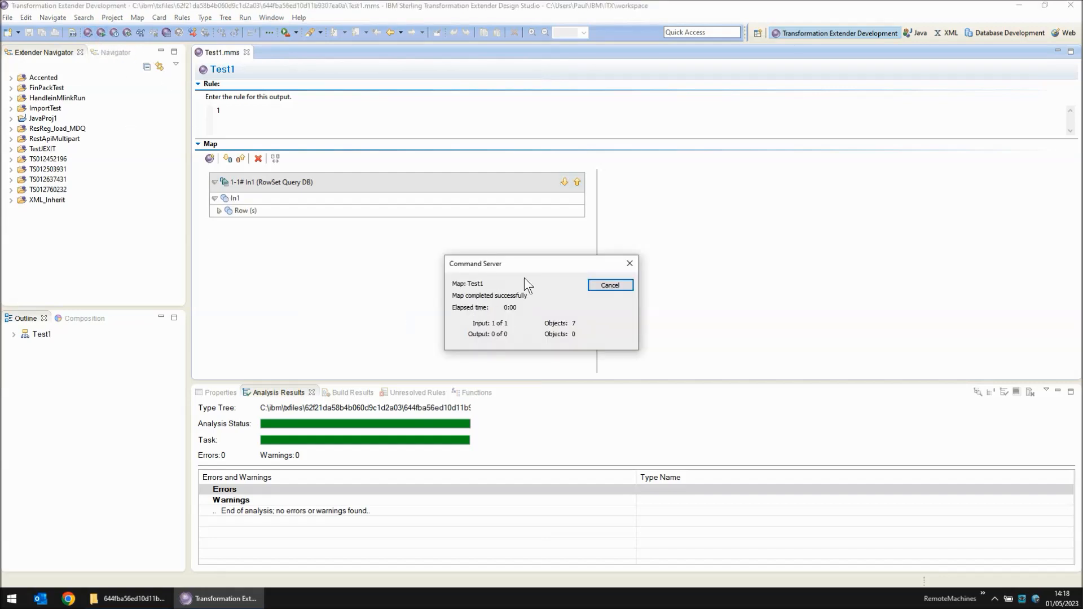
pyautogui.click(623, 286)
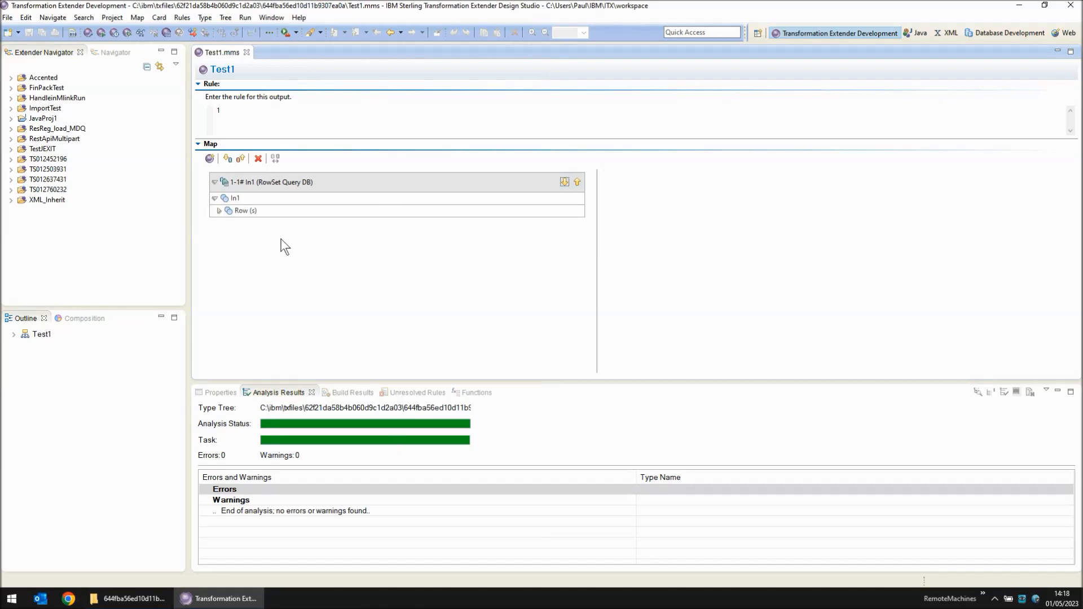
# Turn the backup switch of the In1 input card ON with When set to Always, and apply the card settings
pyautogui.doubleClick(317, 182)
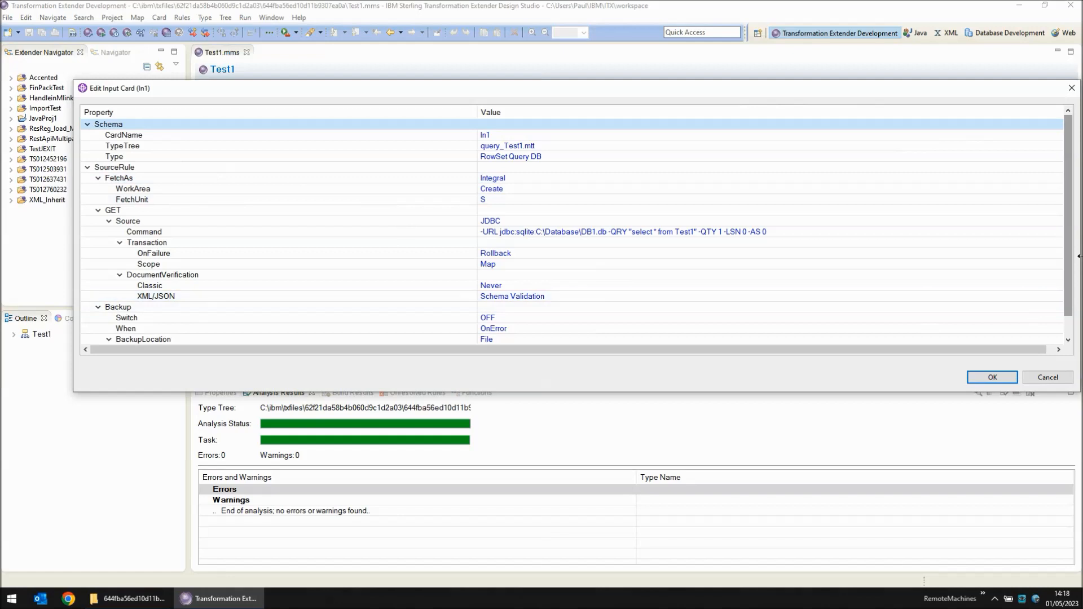
pyautogui.scroll(-1, 924, 320)
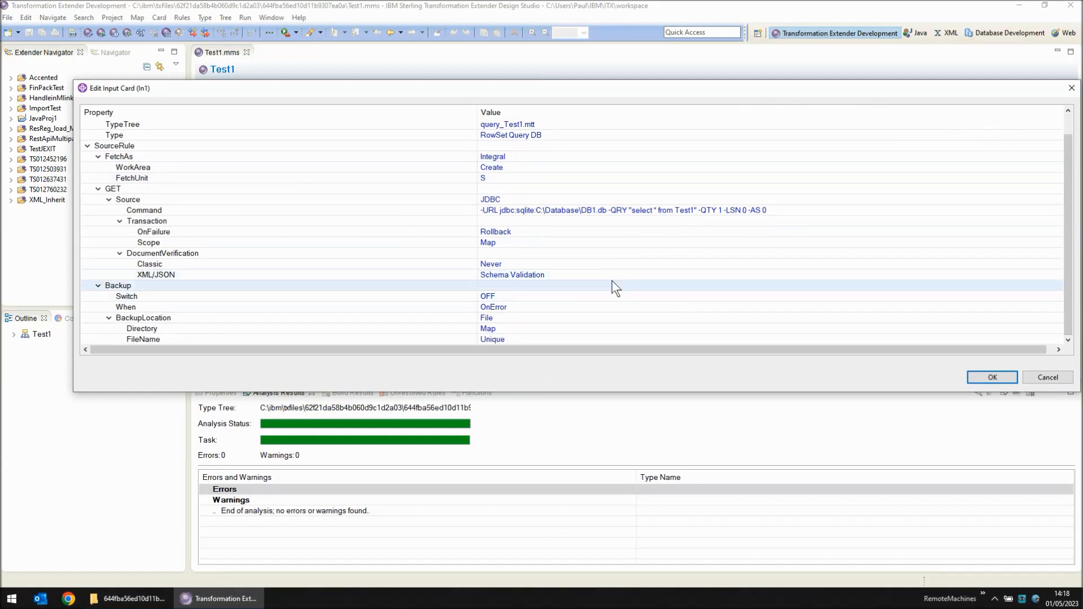
pyautogui.click(581, 294)
pyautogui.click(581, 295)
pyautogui.click(495, 312)
pyautogui.click(495, 312)
pyautogui.click(494, 313)
pyautogui.click(500, 323)
pyautogui.click(502, 322)
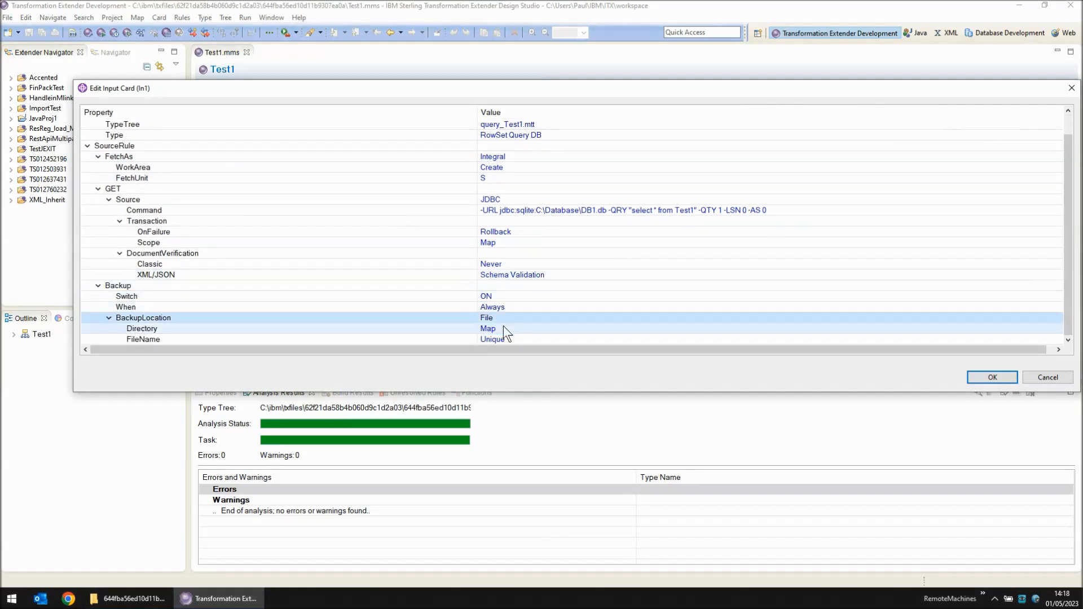
pyautogui.click(991, 378)
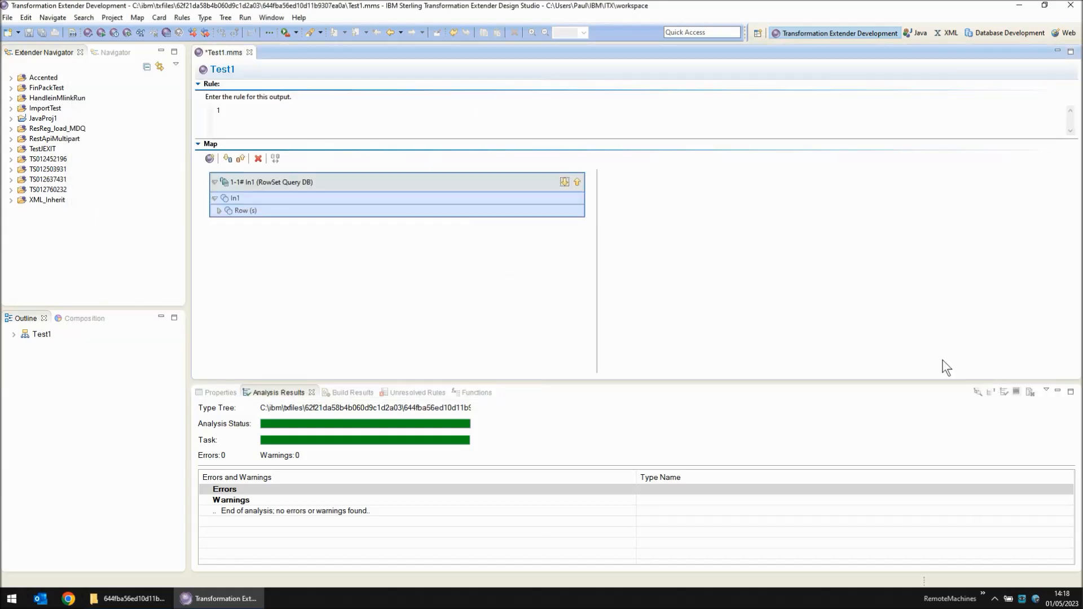
# Check the project folder's files in File Explorer, then run Test1 again in Design Studio with the backup setting and dismiss the results
pyautogui.click(127, 599)
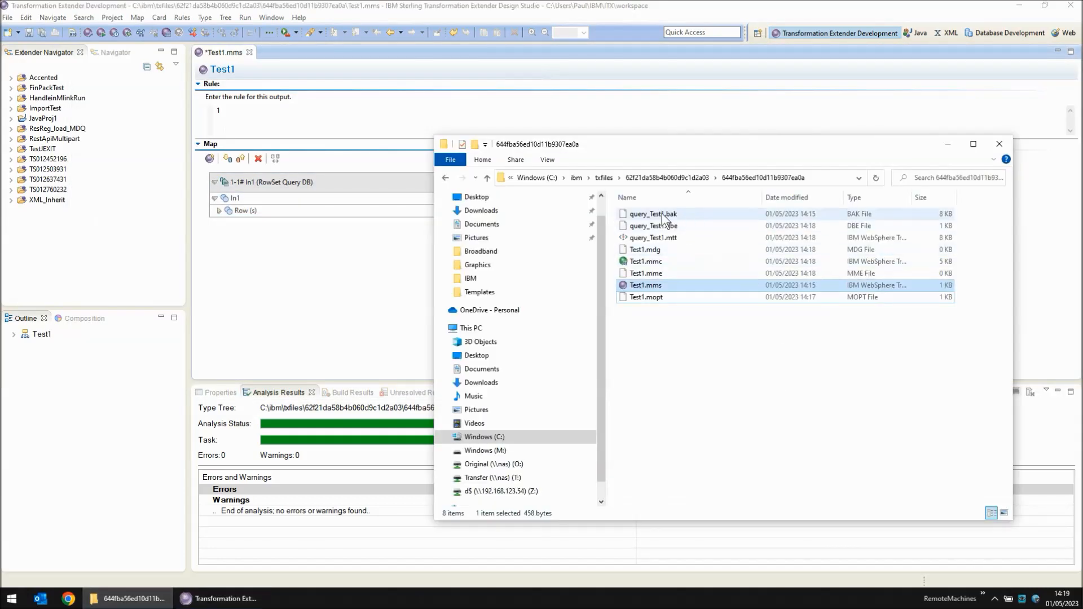
pyautogui.click(366, 288)
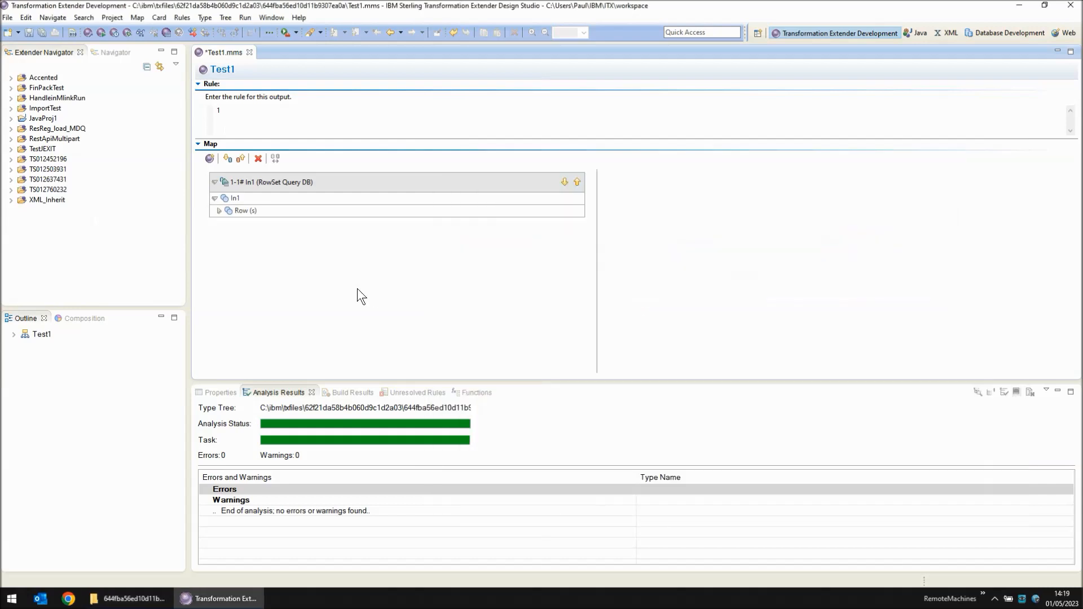
pyautogui.hotkey('ctrl', 'r')
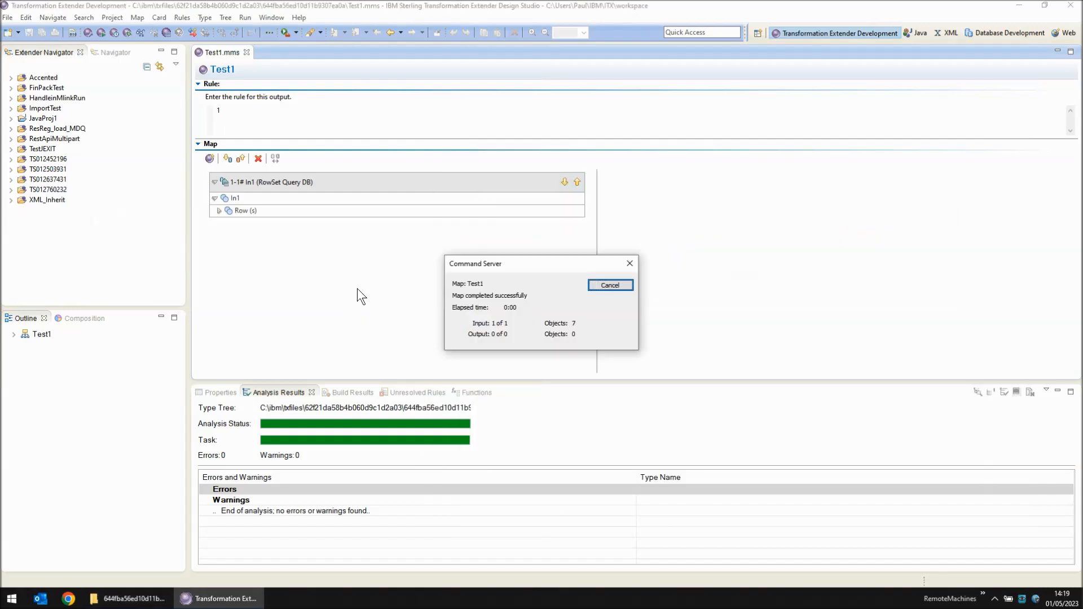
pyautogui.click(624, 285)
# Open the new Mer_Test1 backup file from the project folder in UltraEdit, examine its data rows, and return to Design Studio
pyautogui.click(128, 598)
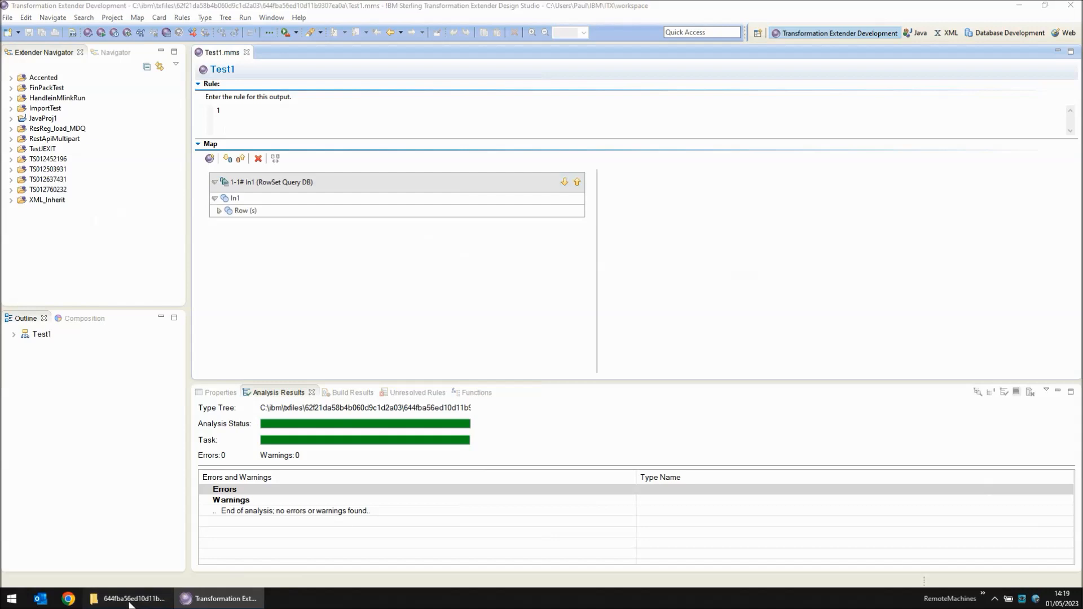
pyautogui.click(681, 216)
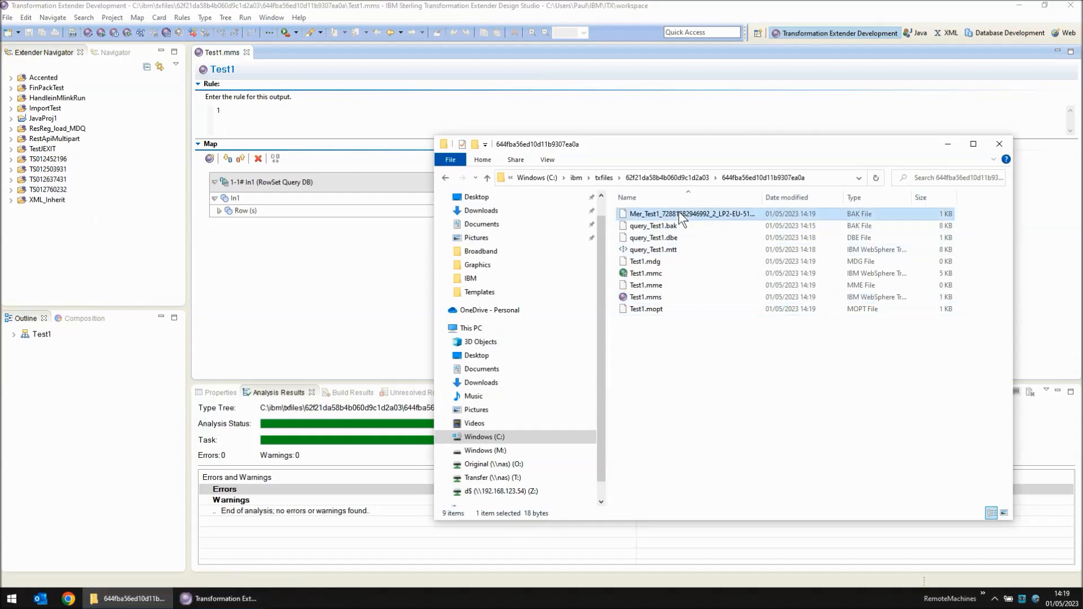
pyautogui.moveTo(762, 198); pyautogui.dragTo(858, 198)
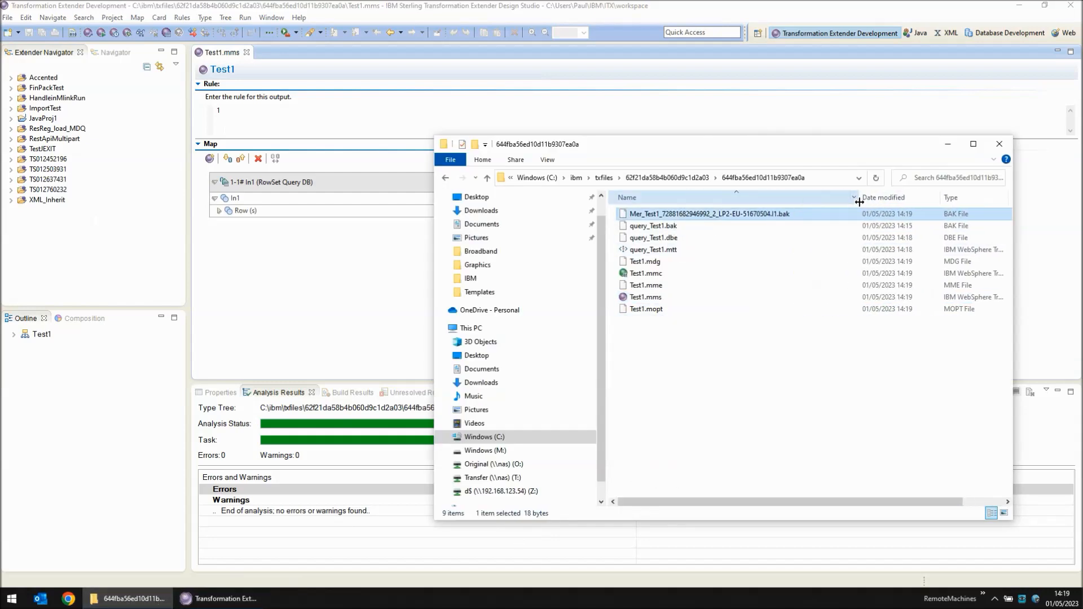
pyautogui.rightClick(786, 222)
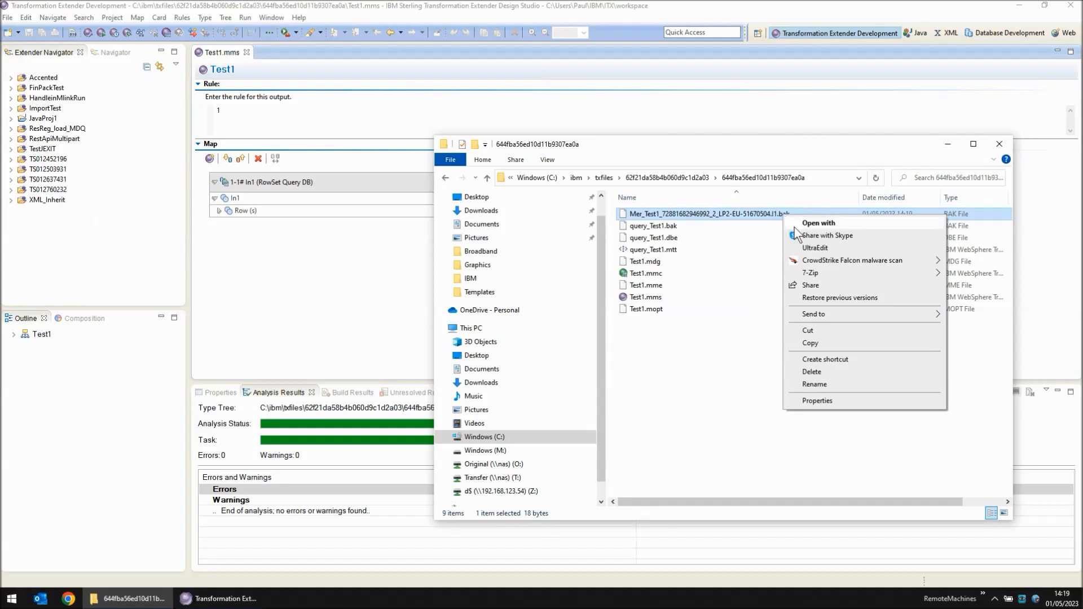
pyautogui.click(812, 248)
pyautogui.moveTo(84, 102); pyautogui.dragTo(26, 91)
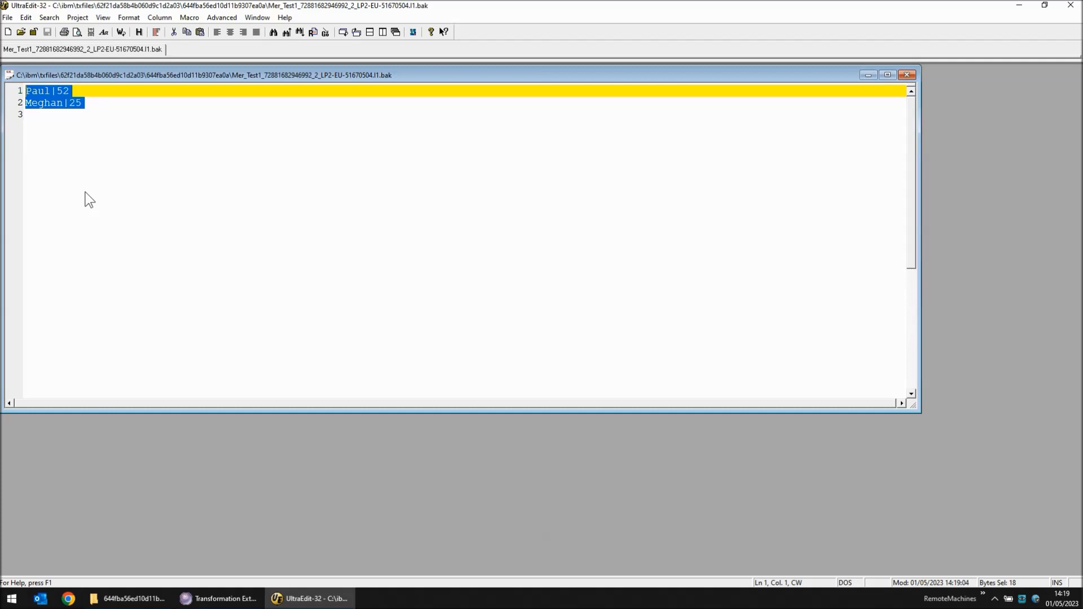
pyautogui.click(213, 599)
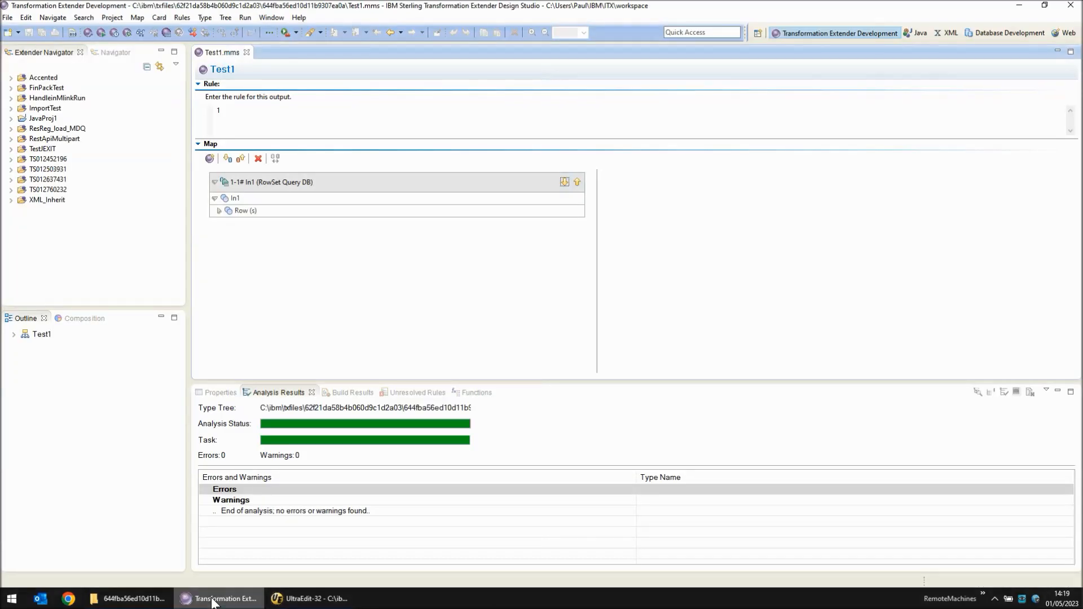